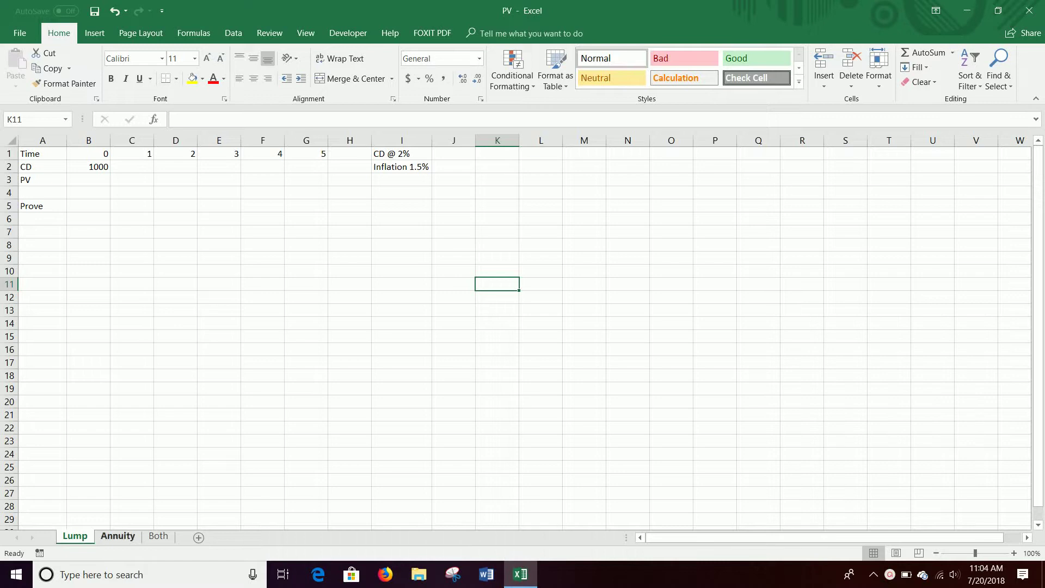
Step: Look over the Annuity and Both sheets, then return to the Lump sheet's 1000 starting value
click(117, 536)
click(158, 536)
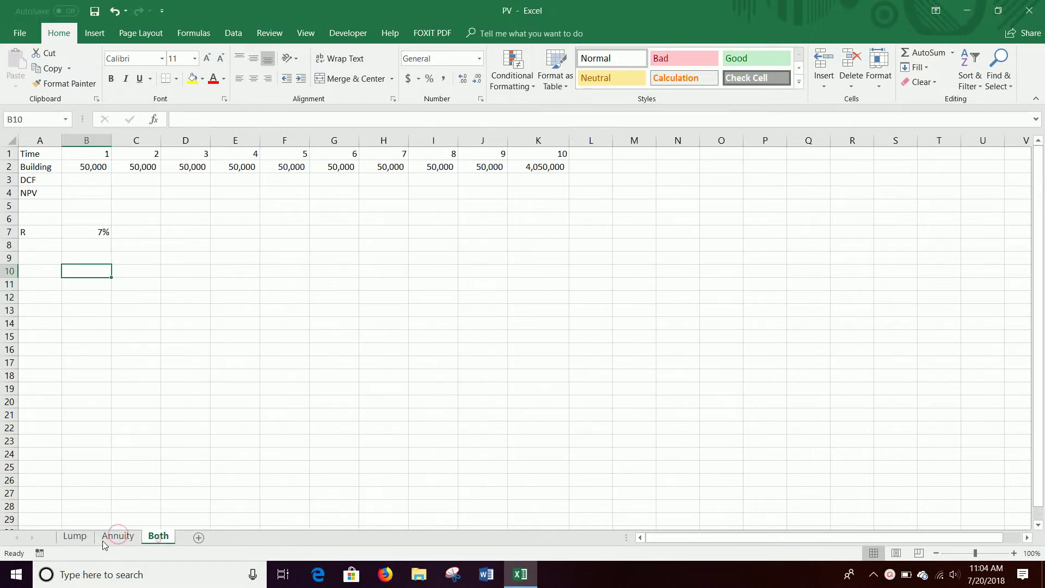
click(75, 536)
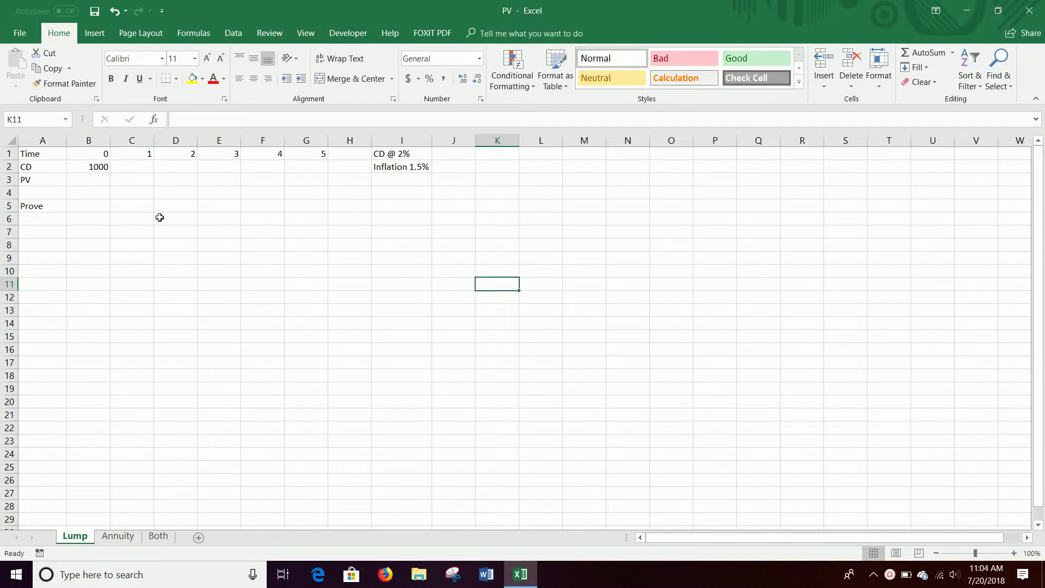
click(97, 168)
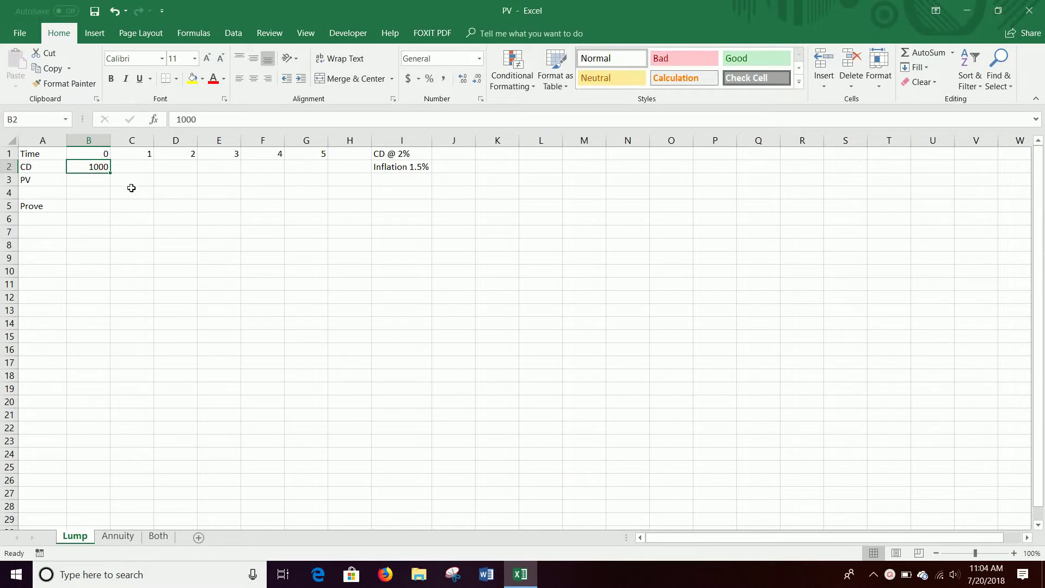
Step: Enter =B2*(1+.02) in C2 and fill it across to G2, reaching 1104.081
click(132, 171)
text(=)
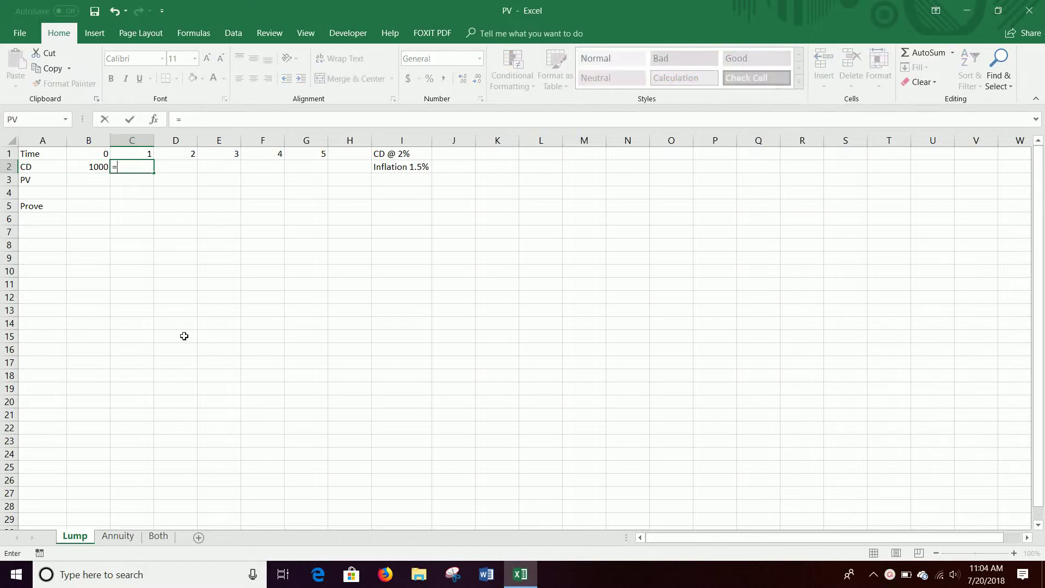
key(Left)
text(*)
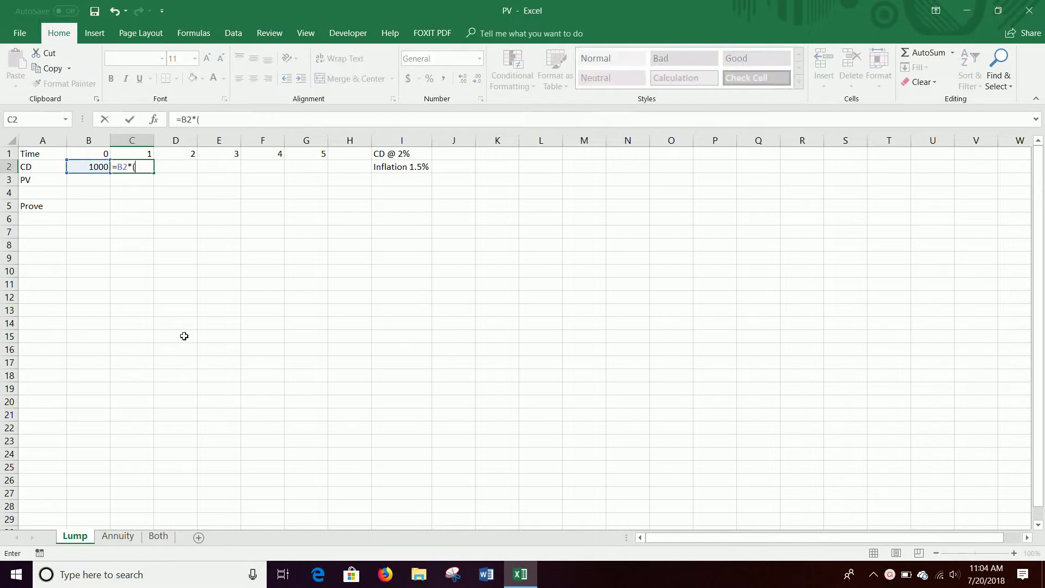
text((1+.02))
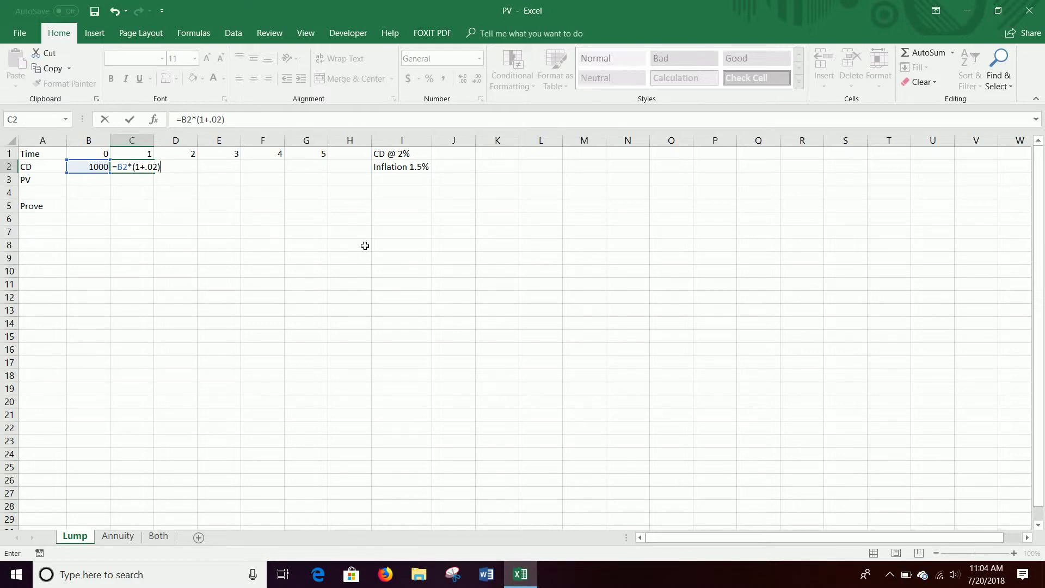
key(Return)
click(142, 166)
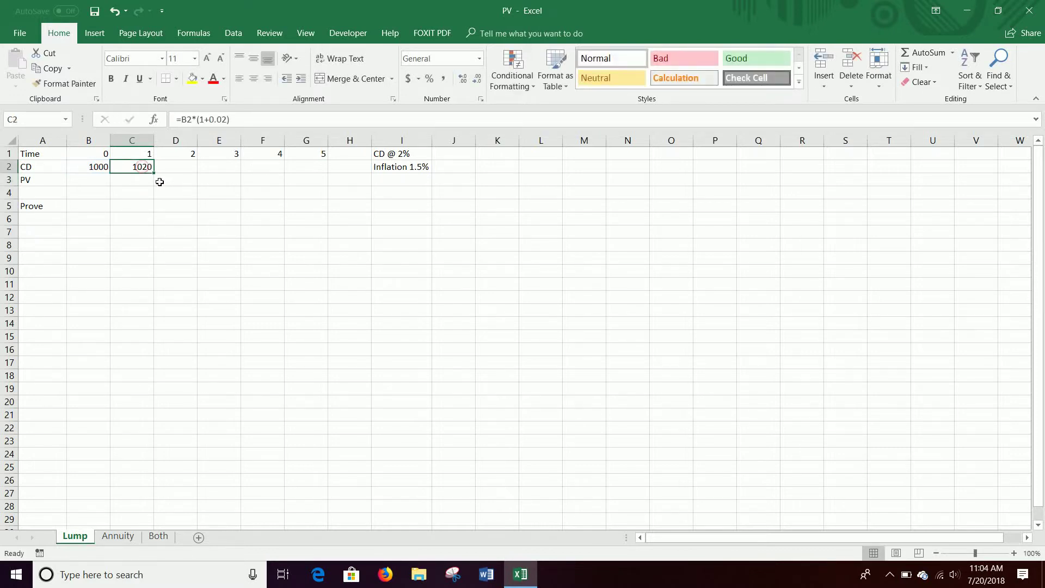
drag(154, 173, 321, 164)
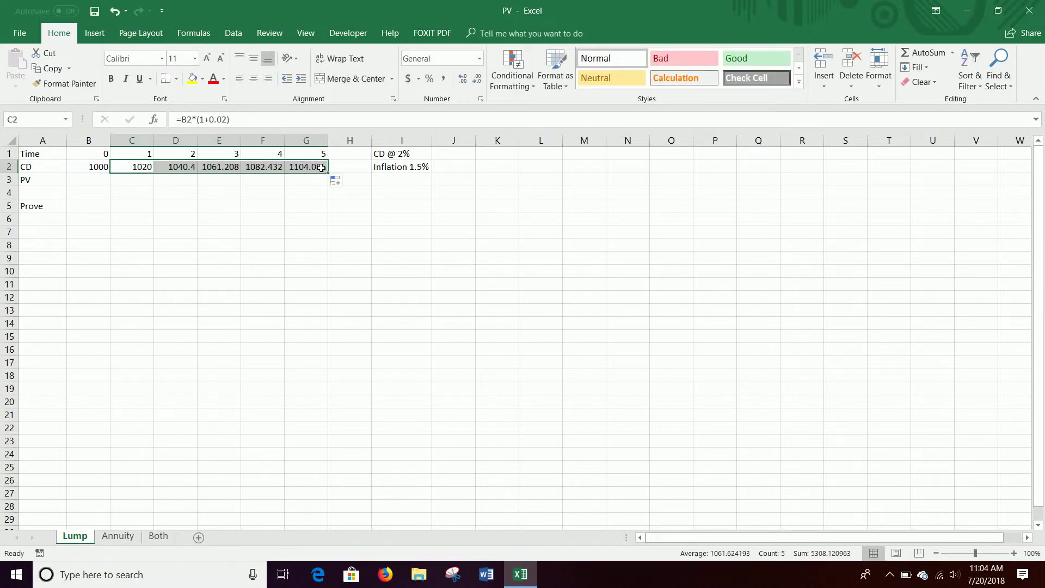
click(315, 169)
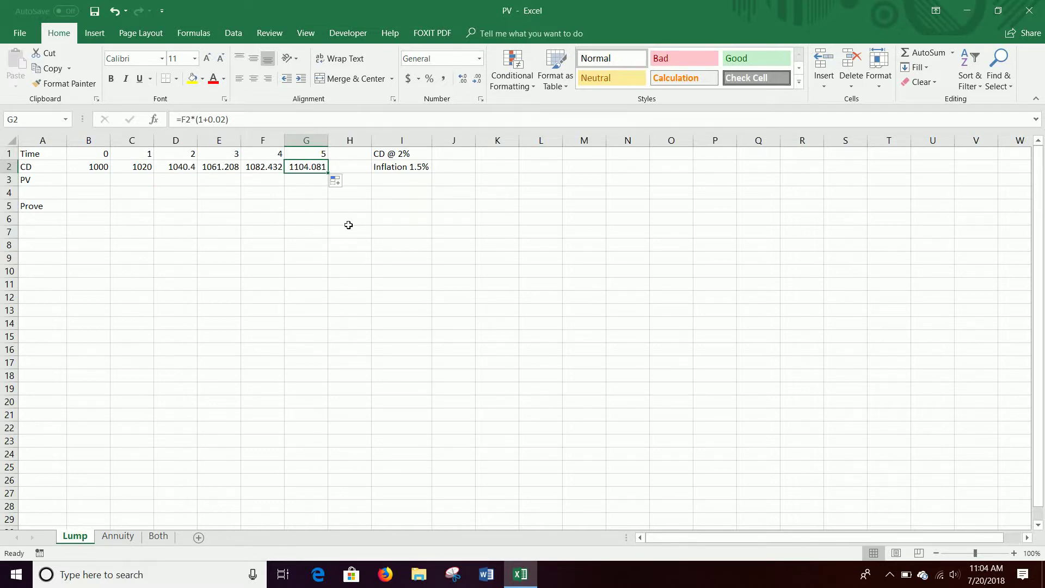
Step: Enter =G2/(1+.015)^G1 in G3 to discount the year-5 CD at 1.5% inflation
click(95, 181)
click(131, 182)
click(164, 180)
click(234, 181)
click(258, 176)
click(300, 179)
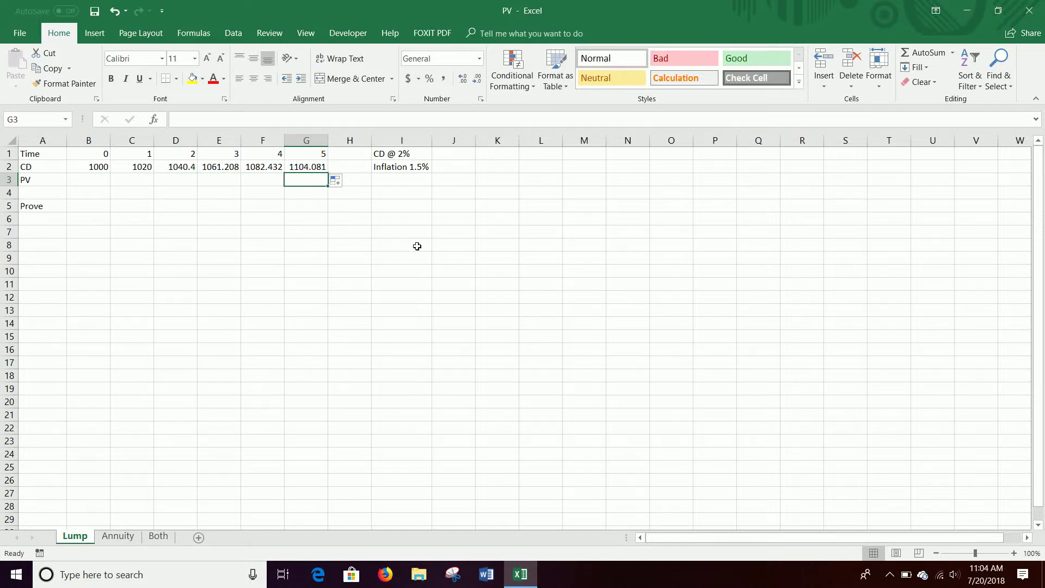
text(=)
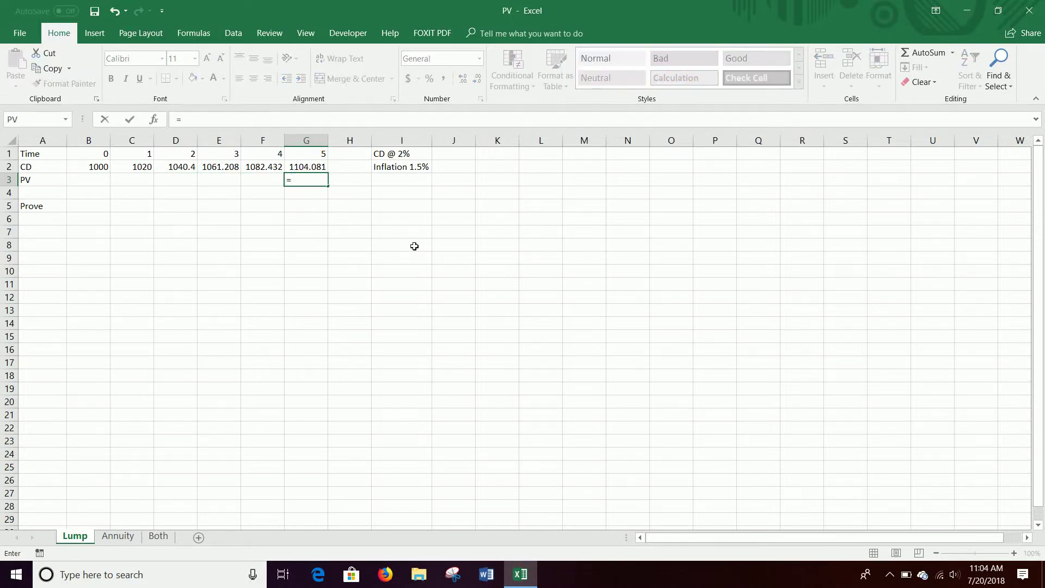
key(Up)
text(/(1+.015)^)
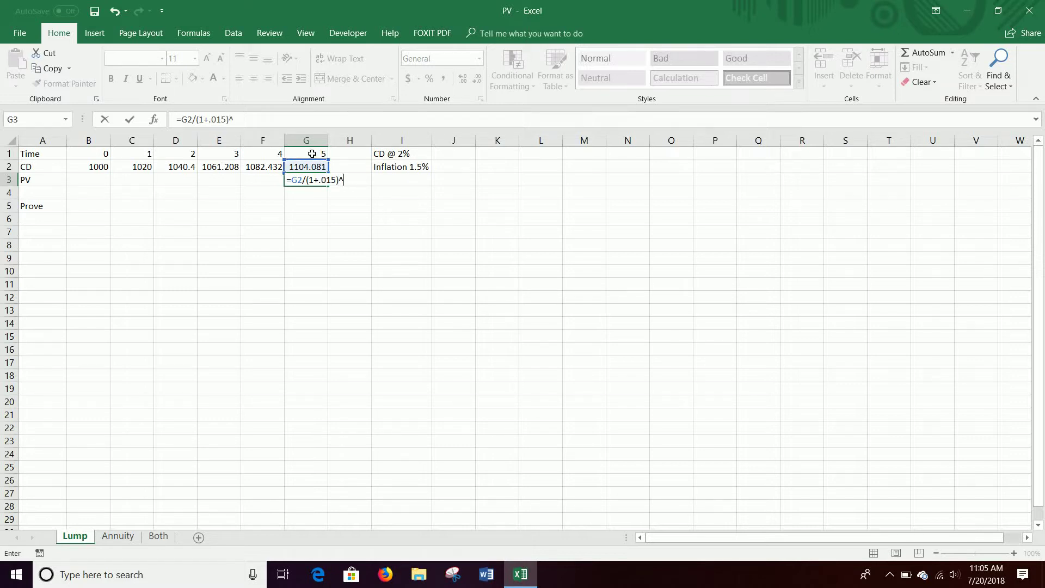
click(311, 153)
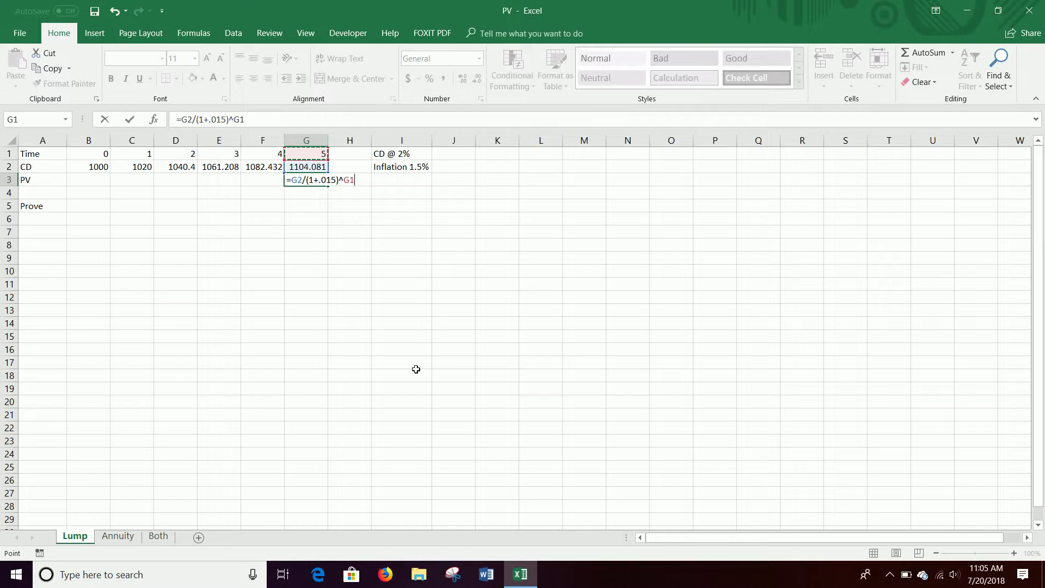
key(Return)
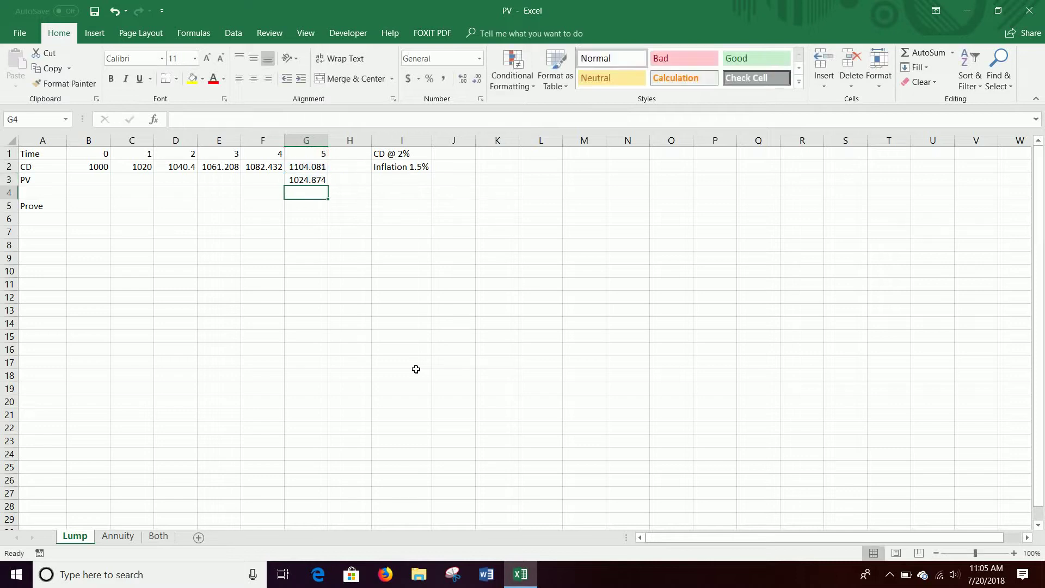
Step: Compare G3 with B2 and reduce G3 to two decimals, showing 1024.87
click(307, 182)
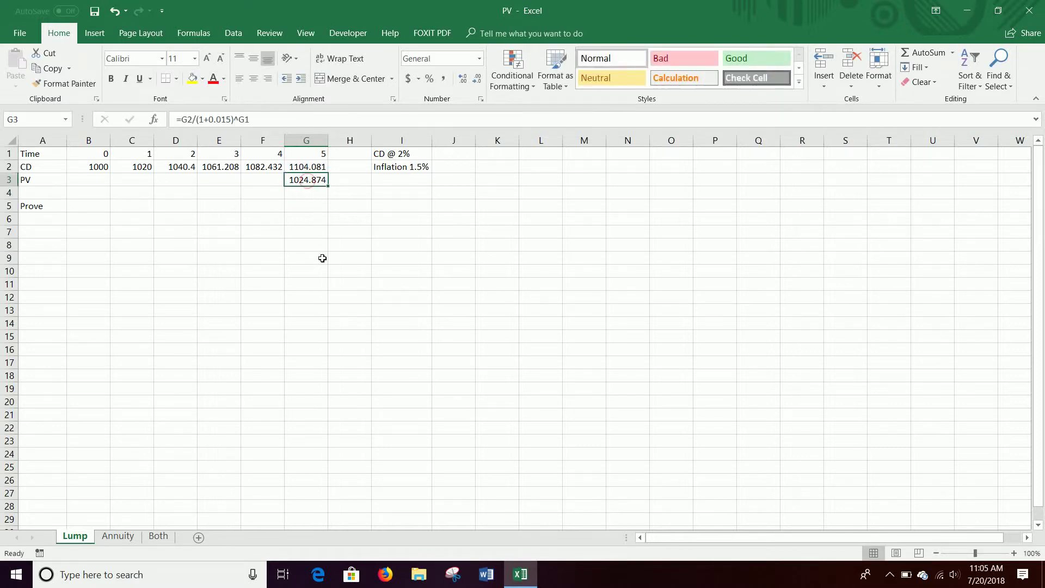
click(98, 166)
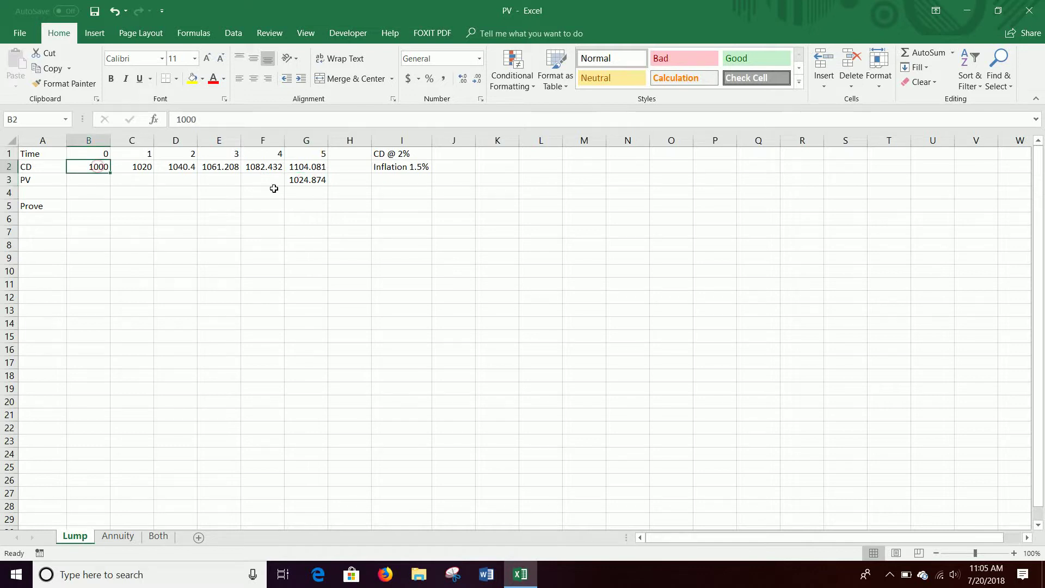
click(316, 181)
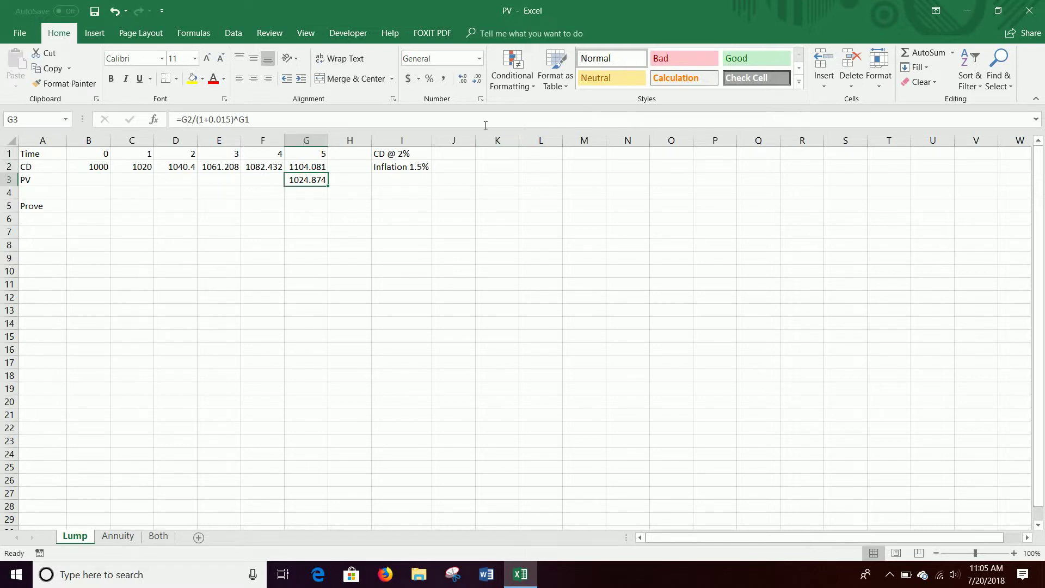
click(477, 79)
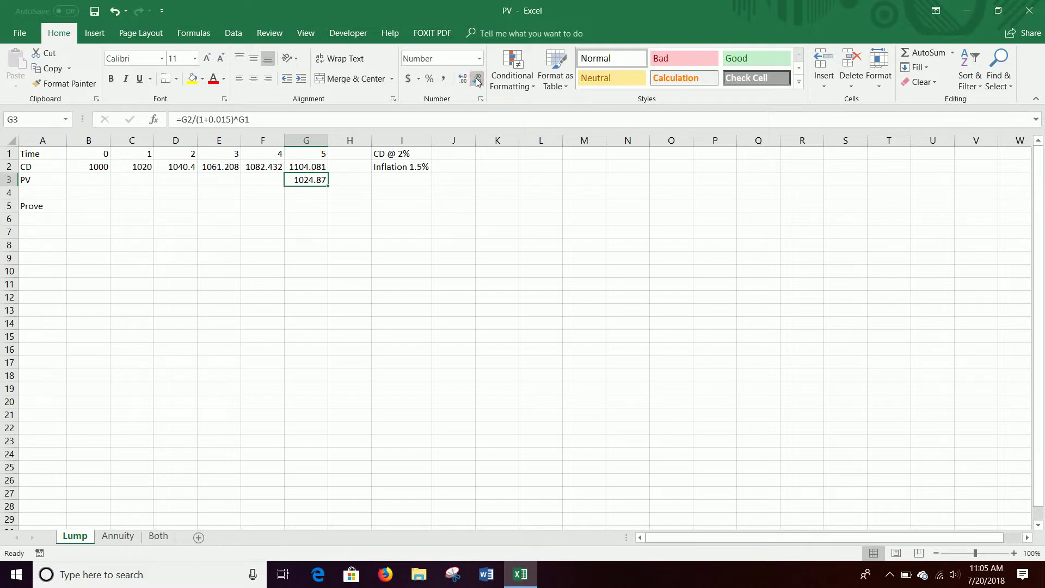
Step: Enter =PV(1.5%,G1,0,G2) in B5, returning ($1,024.87) to check the discounted value
click(85, 207)
text(=pv()
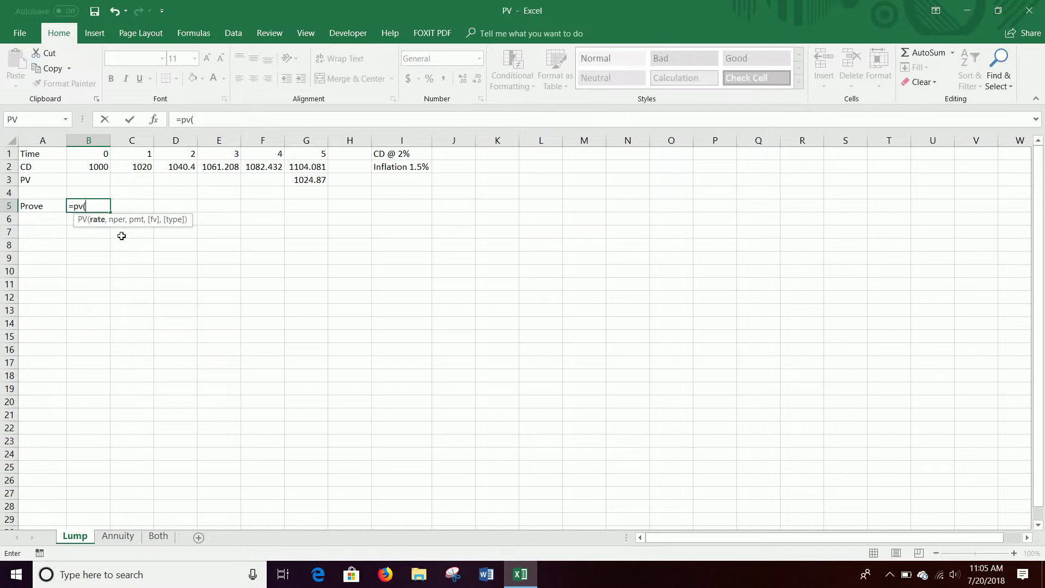
text(1.5%)
text(,)
click(307, 154)
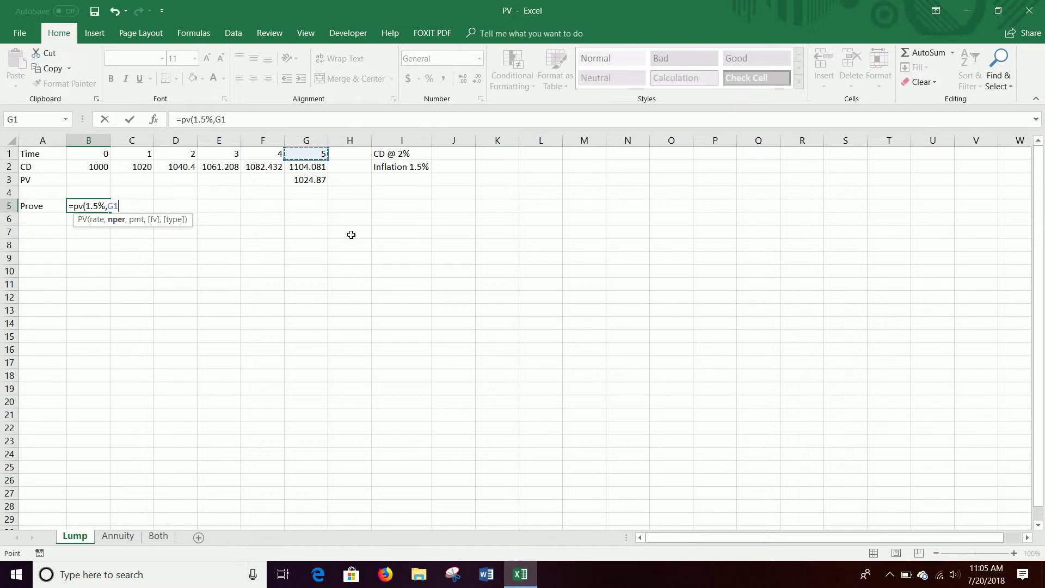
text(,0)
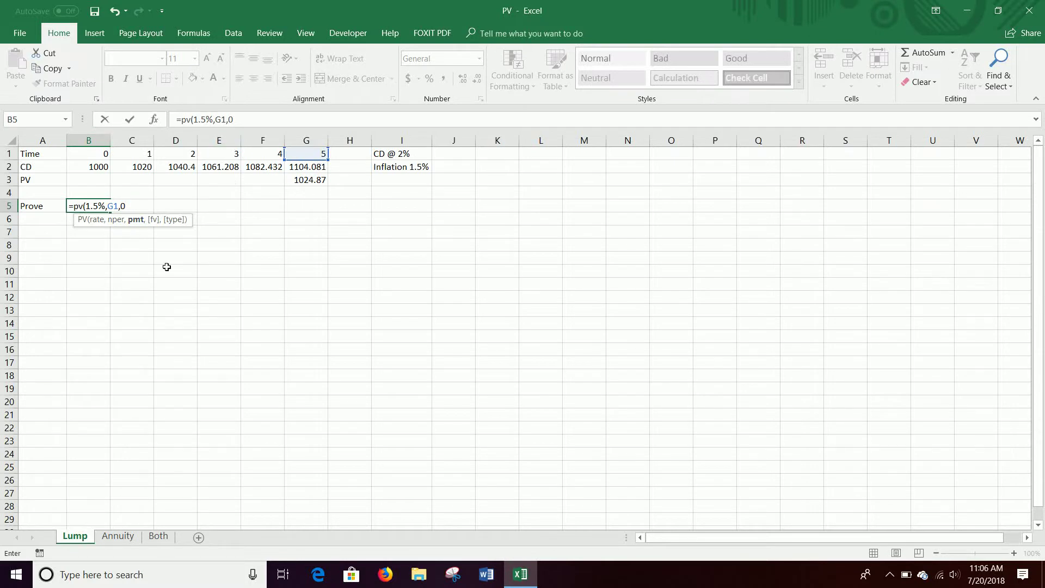
text(,)
click(294, 165)
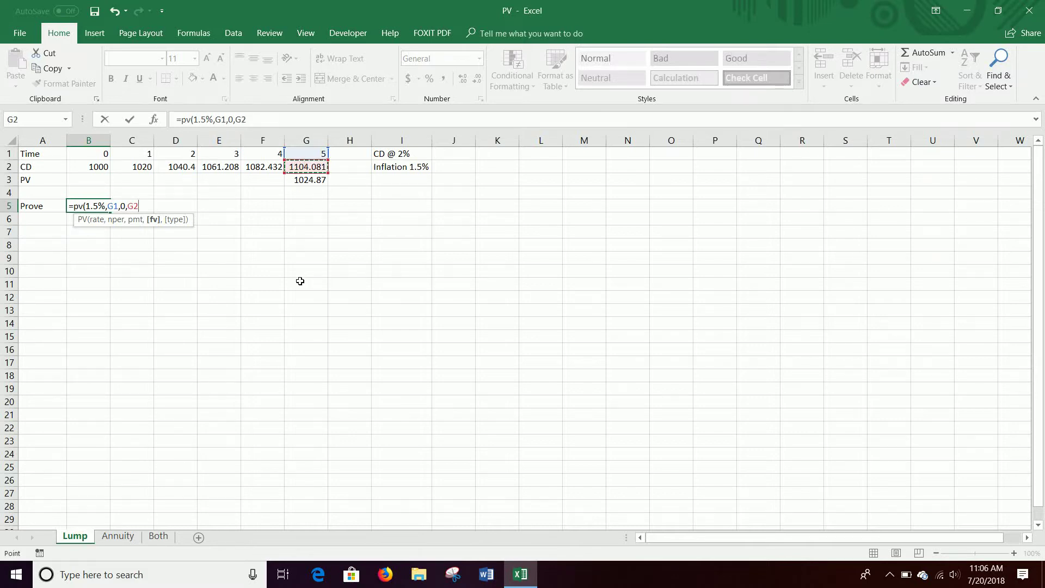
text())
key(Return)
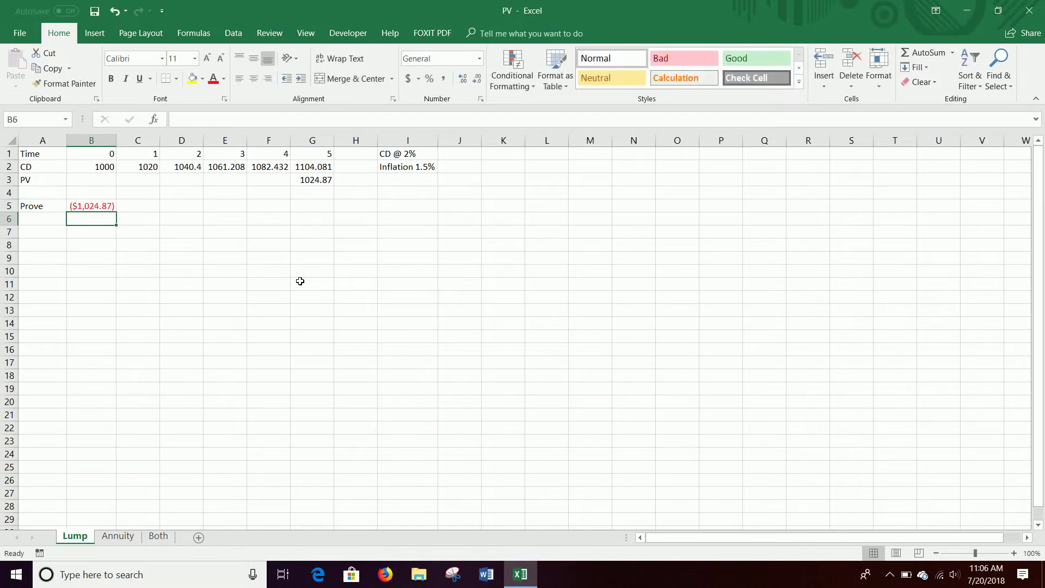
click(86, 207)
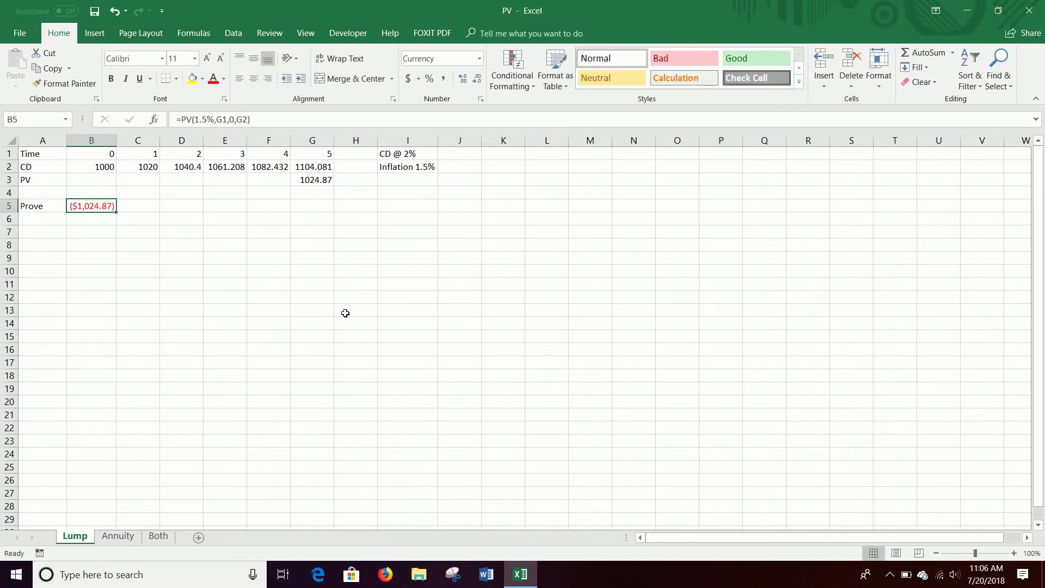
Step: Compare G3 with the B5 check, try editing B5's formula, then undo the edit
click(317, 184)
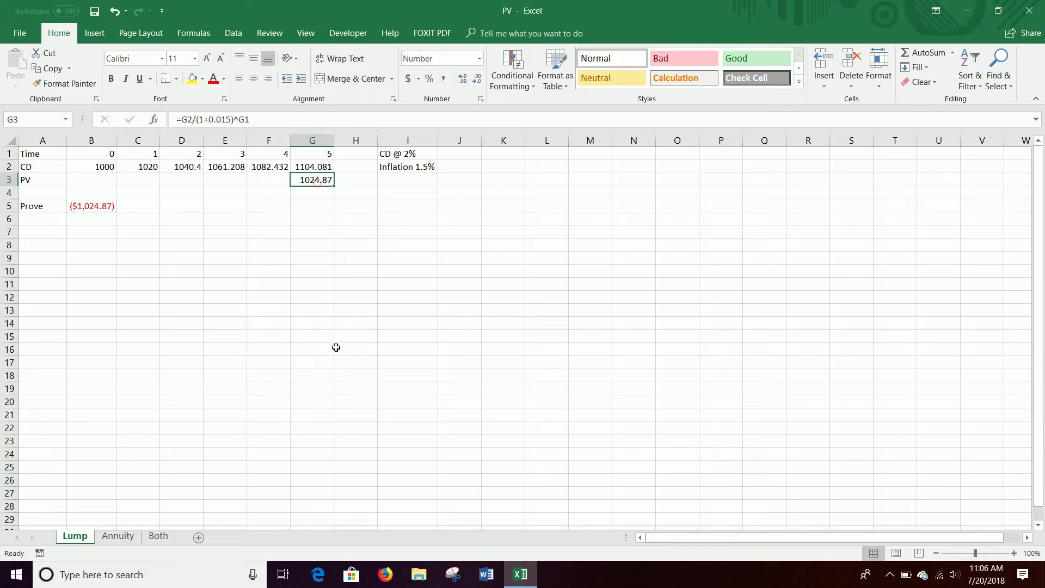
click(93, 204)
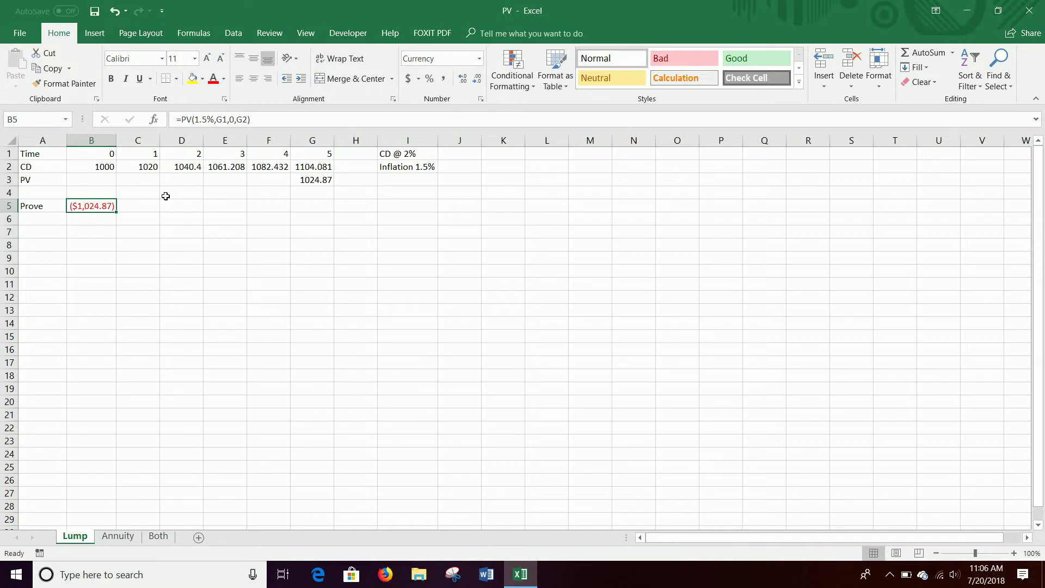
click(238, 119)
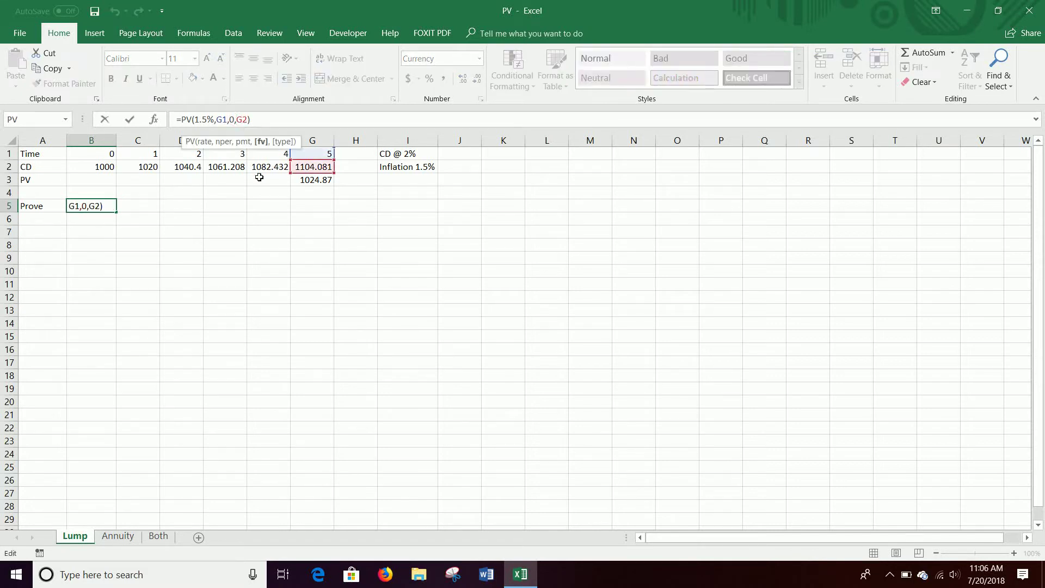
key(Return)
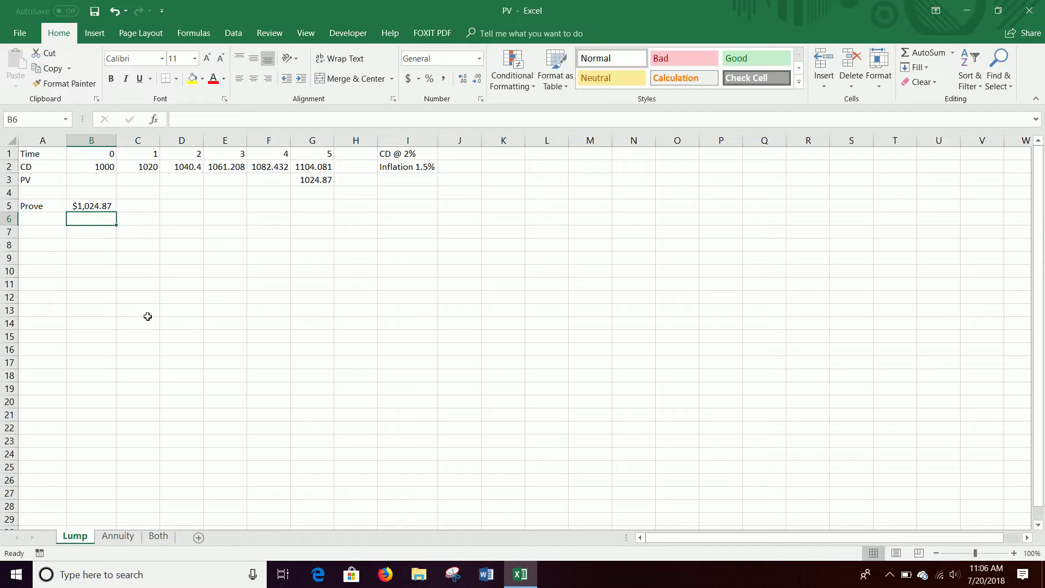
click(98, 168)
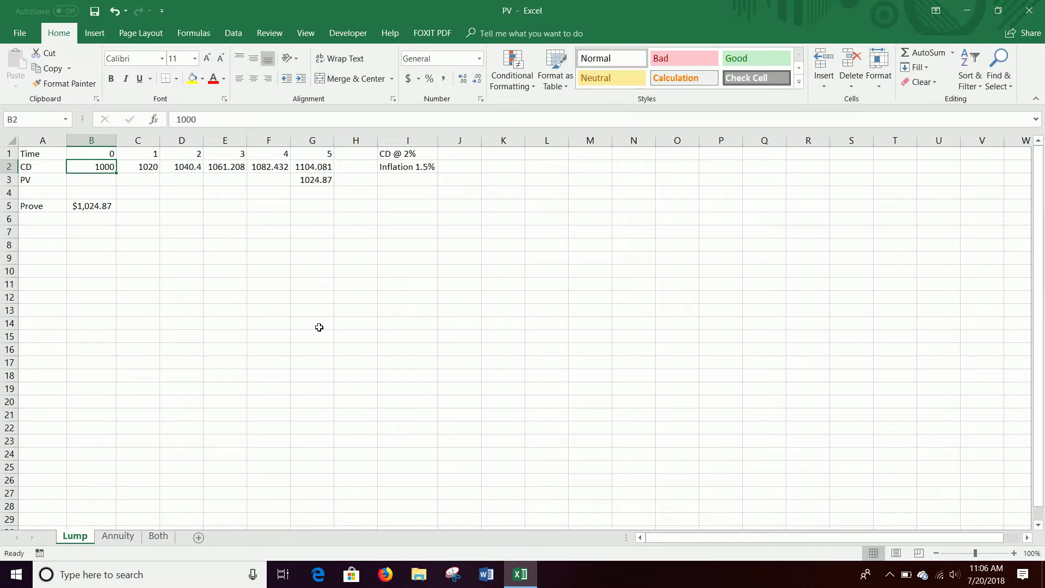
key(ctrl+z)
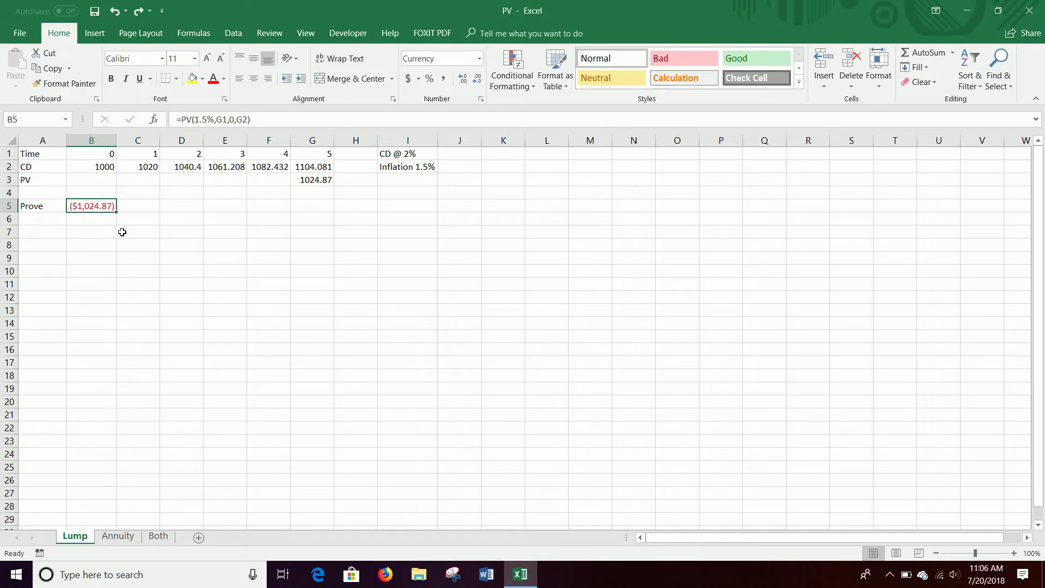
click(310, 169)
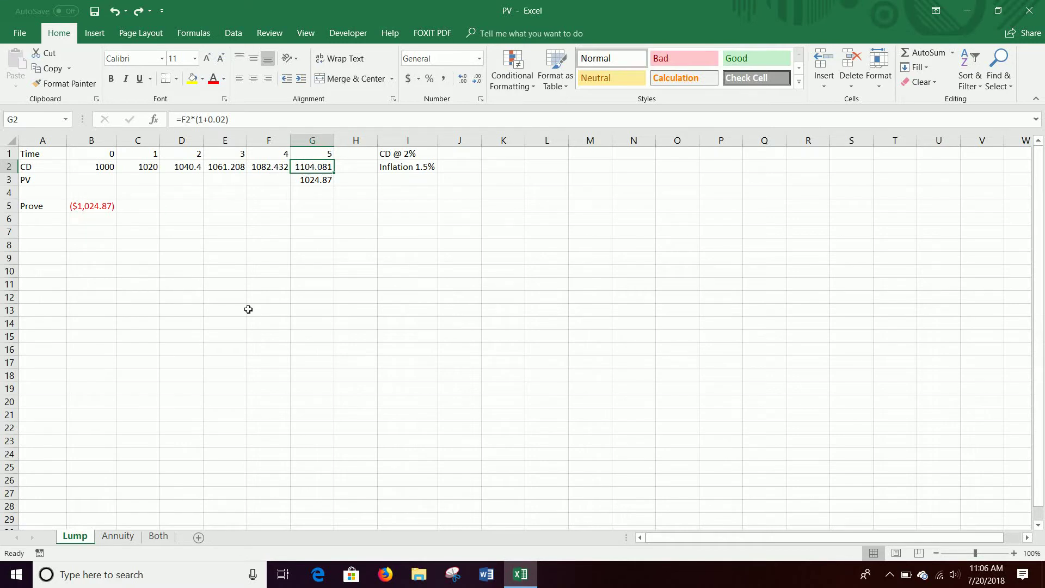
Step: Switch to the Annuity sheet and review the 1,000,000 yearly contract payments and lump-sum alternative
click(119, 537)
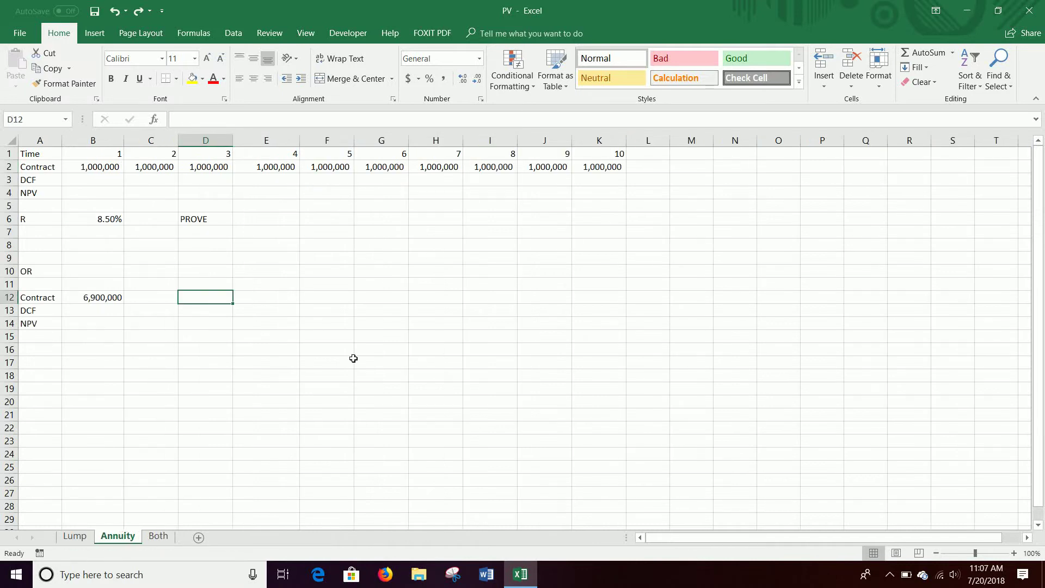
click(101, 169)
click(142, 166)
click(217, 167)
click(273, 166)
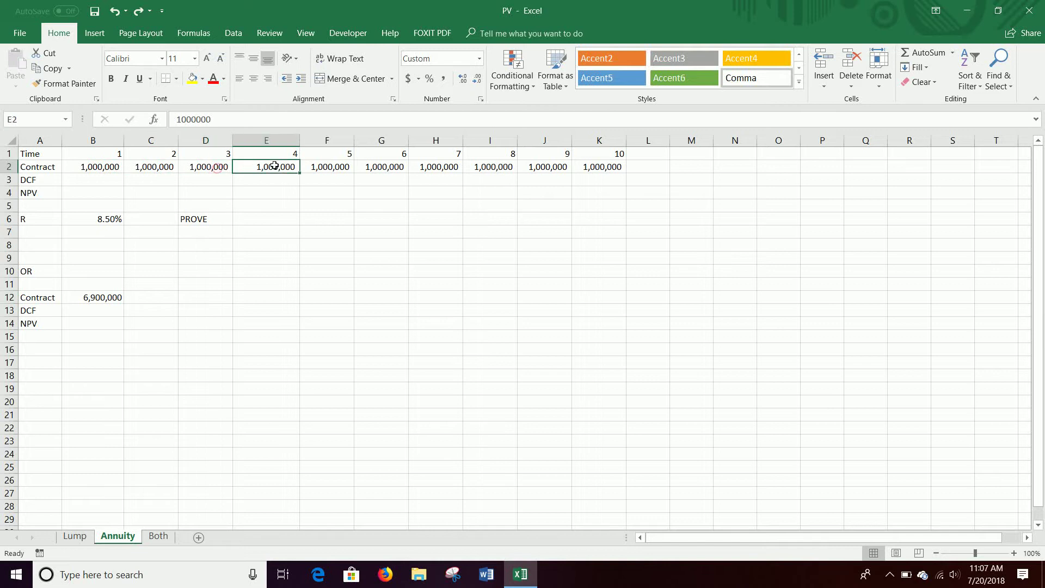
click(336, 168)
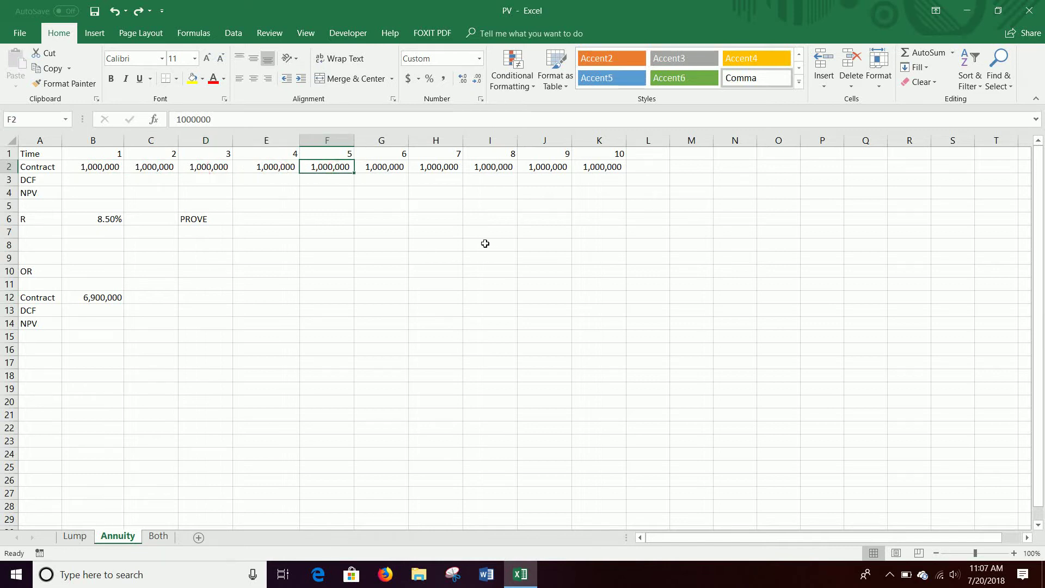
click(33, 266)
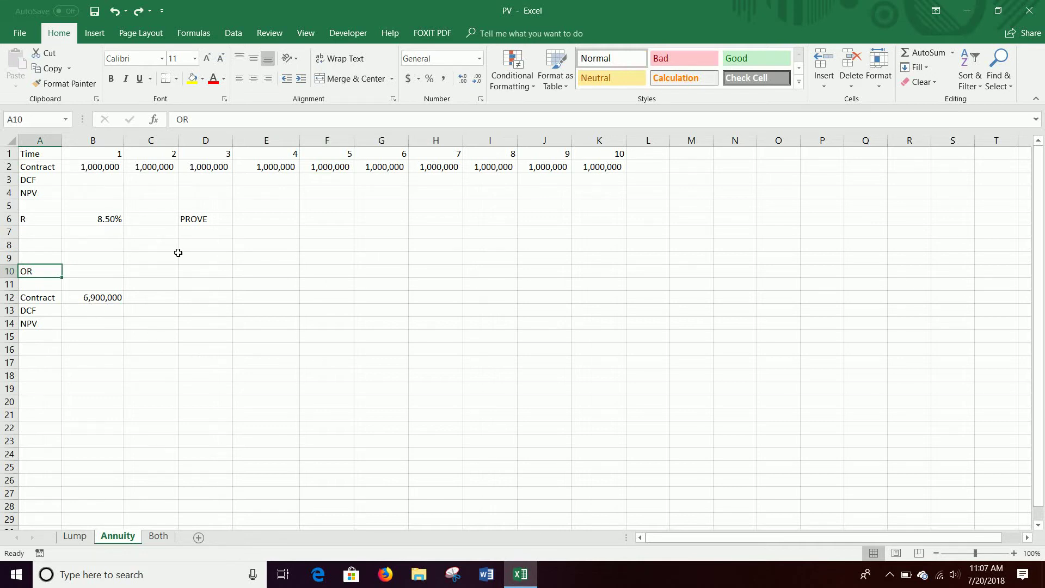
Step: Recheck the payment amounts, the 8.50% rate in B6 and the 6,900,000 lump sum in B12
click(85, 164)
click(155, 170)
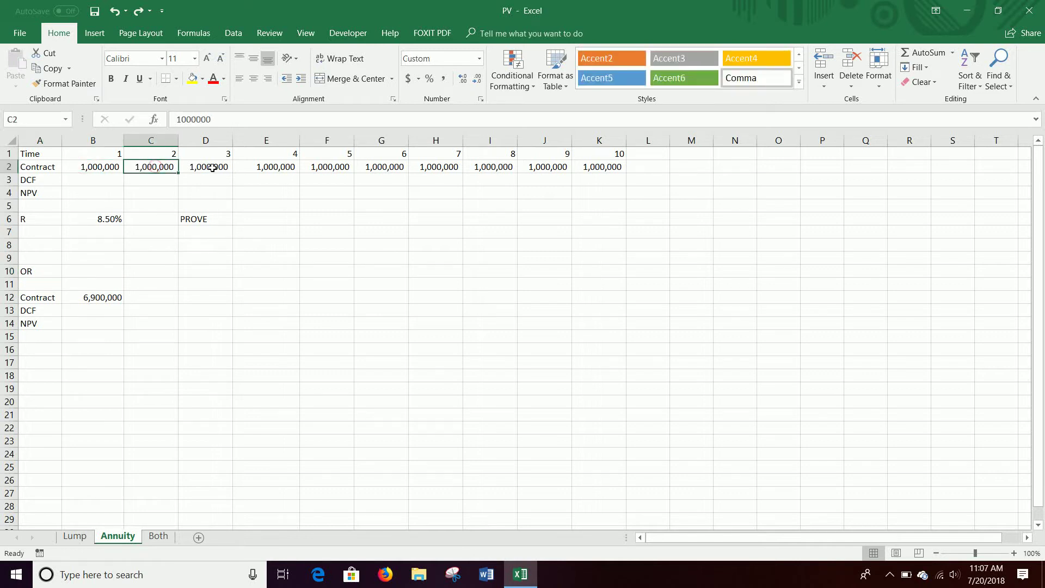
double_click(217, 165)
click(591, 216)
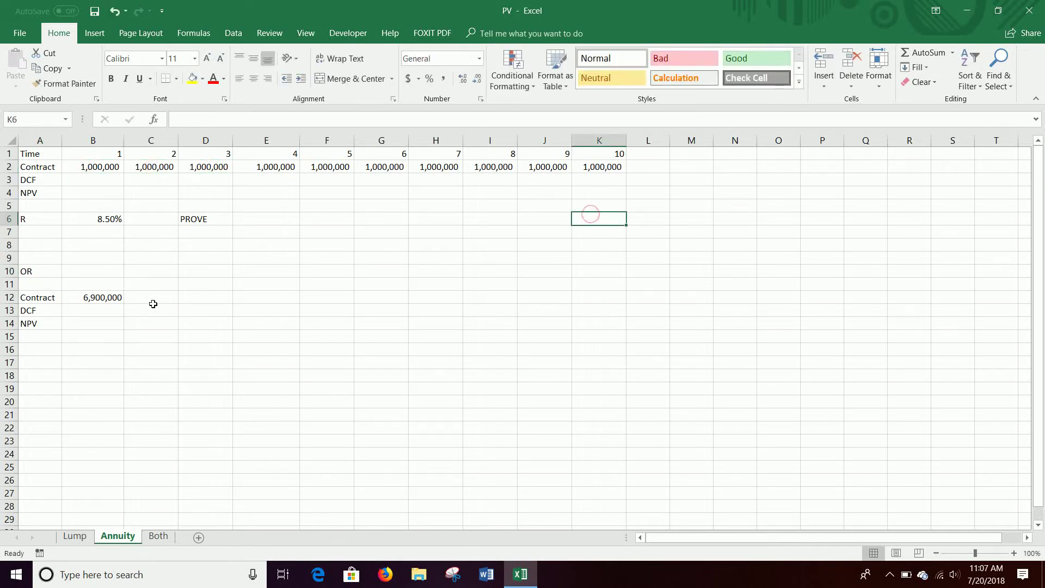
click(109, 220)
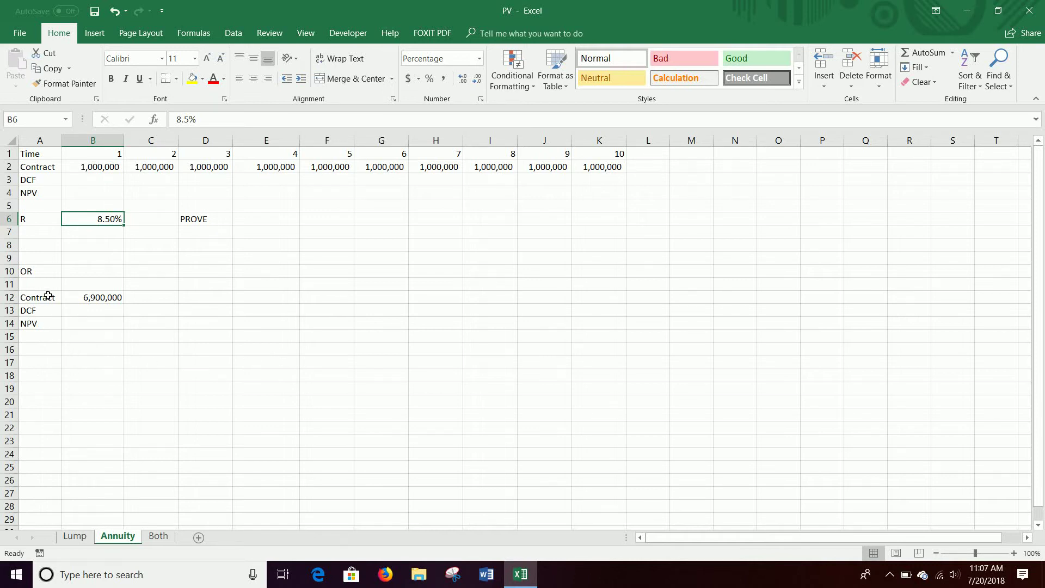
click(100, 299)
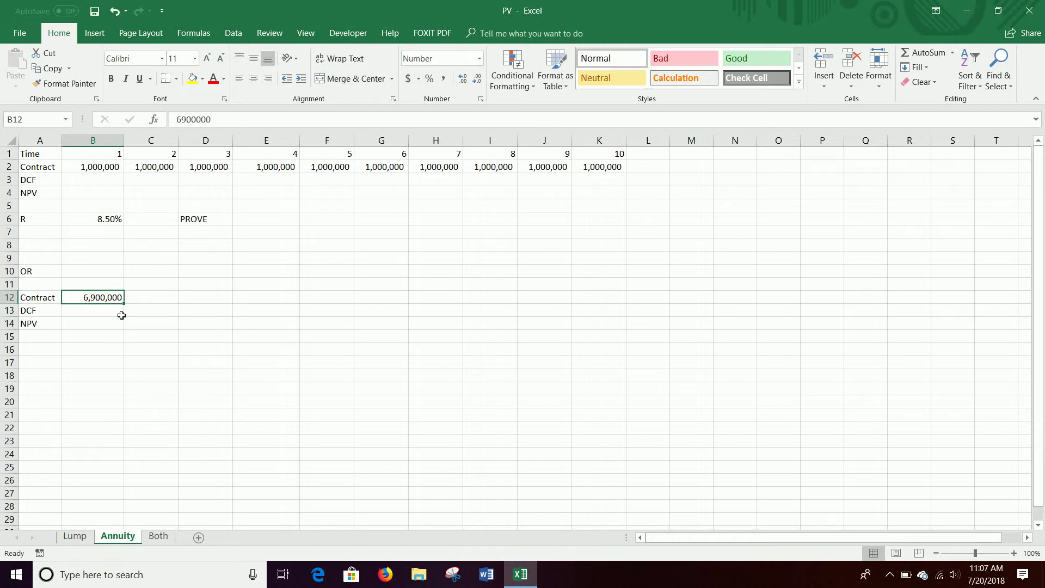
click(104, 181)
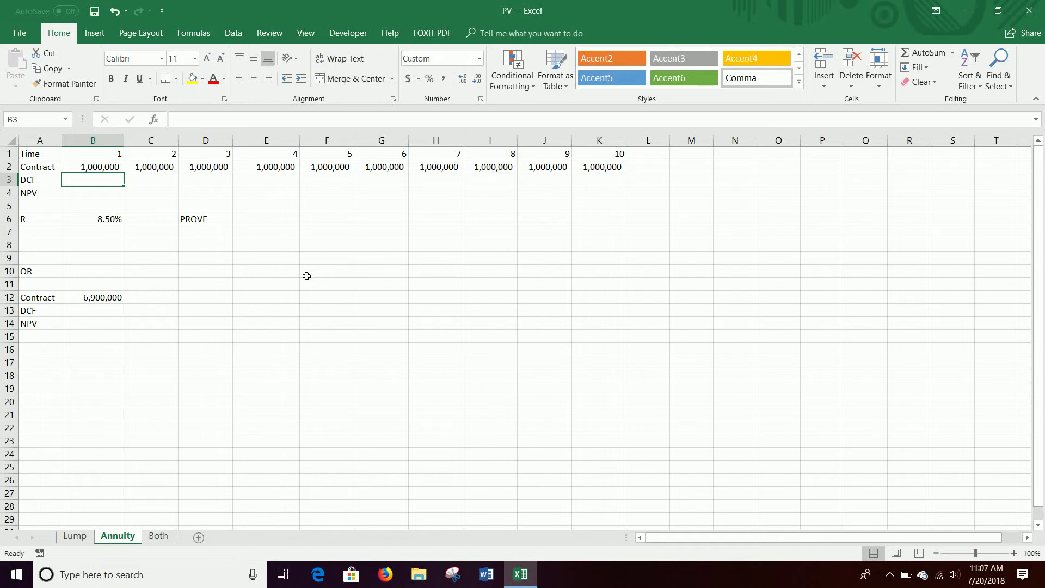
Step: Enter =B2/(1+$B$6)^B1 in B3 and fill it to K3, discounting each payment at 8.50%
text(=)
key(Up)
text(/)
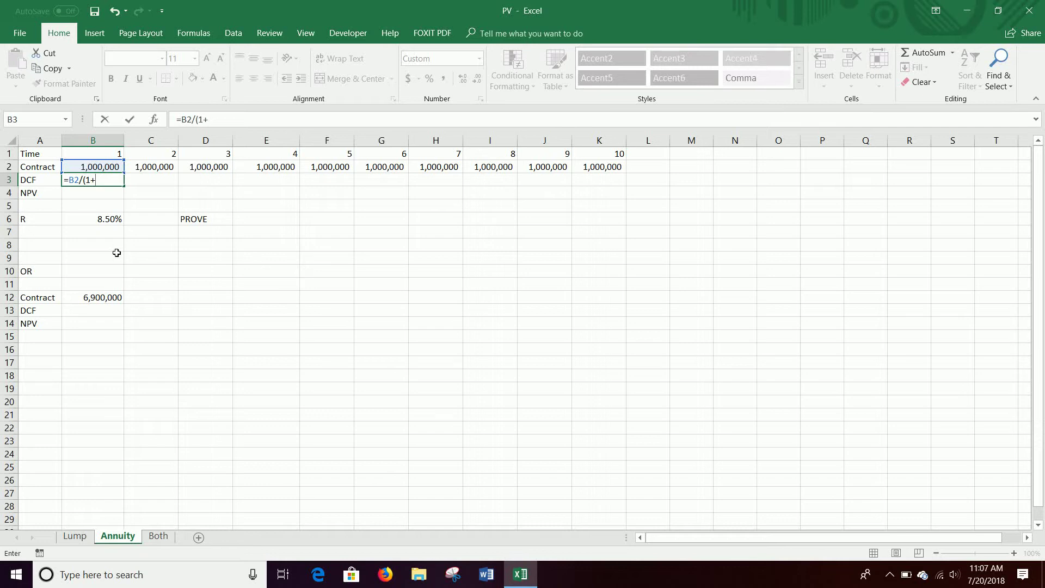
click(102, 218)
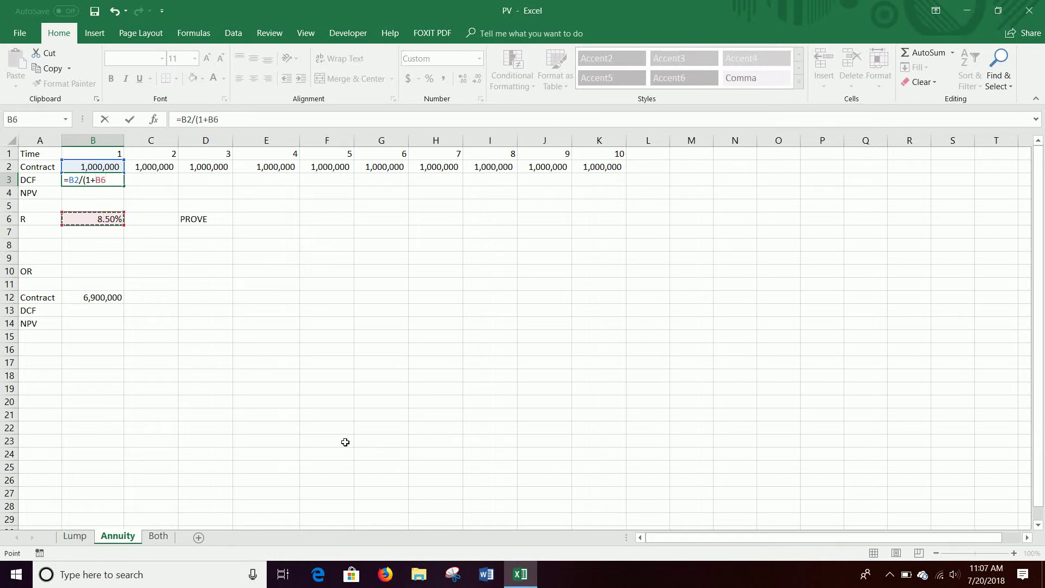
text()^)
click(112, 154)
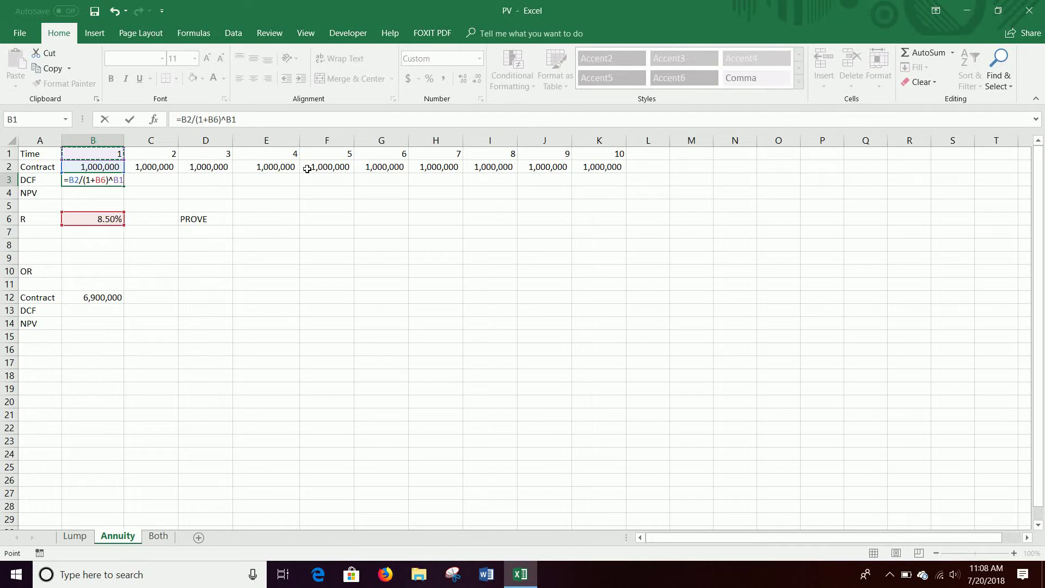
click(99, 180)
key(F4)
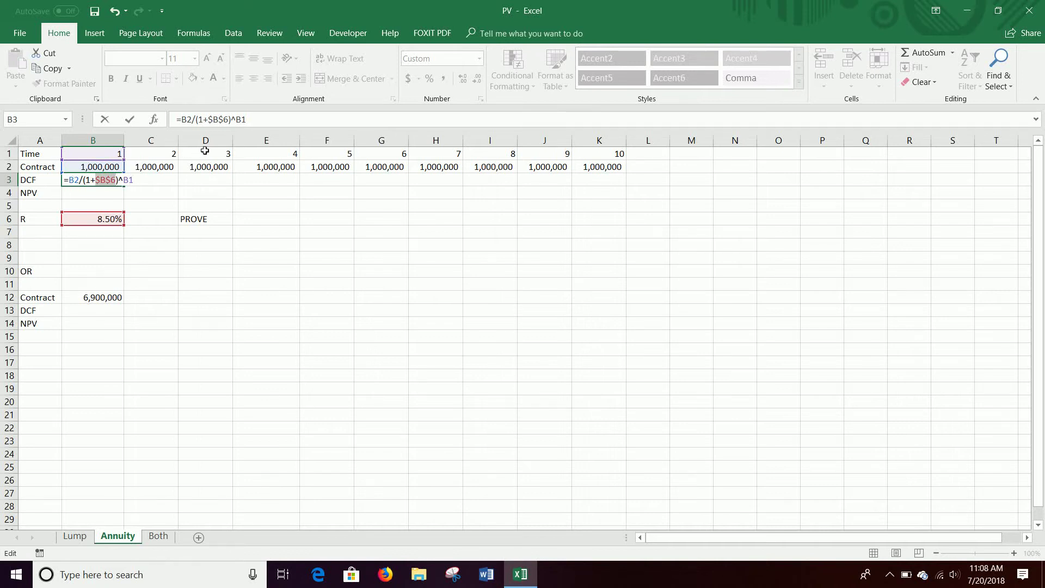
key(Return)
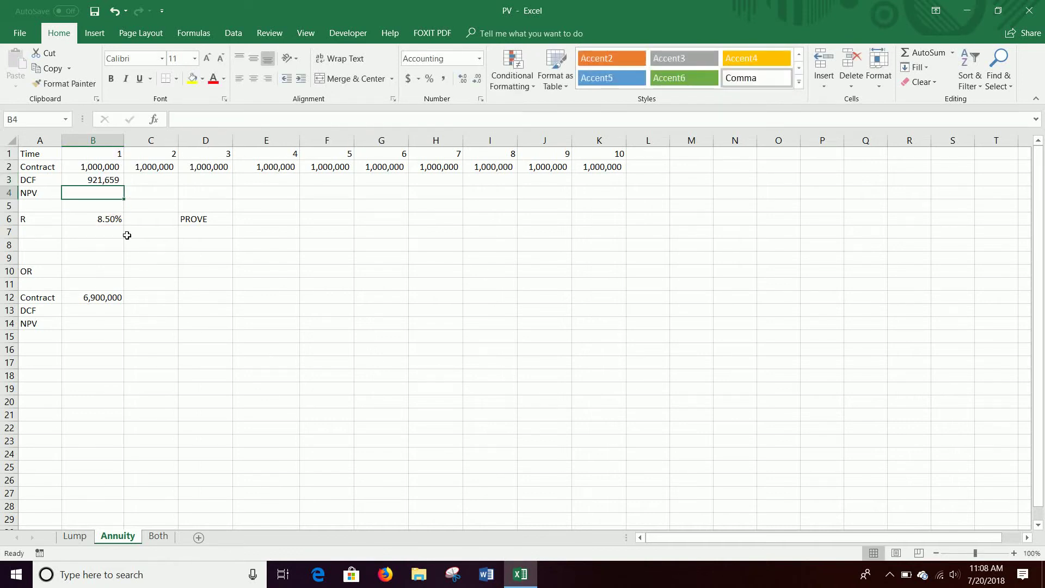
click(111, 183)
drag(124, 186, 614, 198)
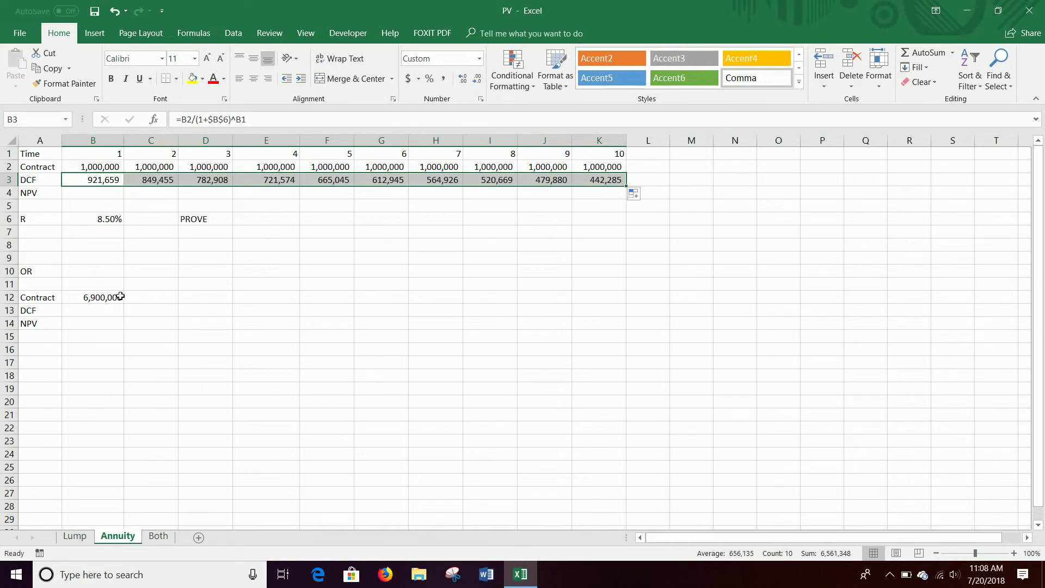
Step: Total the discounted cash flows in B4 with =SUM(B3:K3), giving an NPV of 6,561,348.06
click(84, 193)
text(=sum()
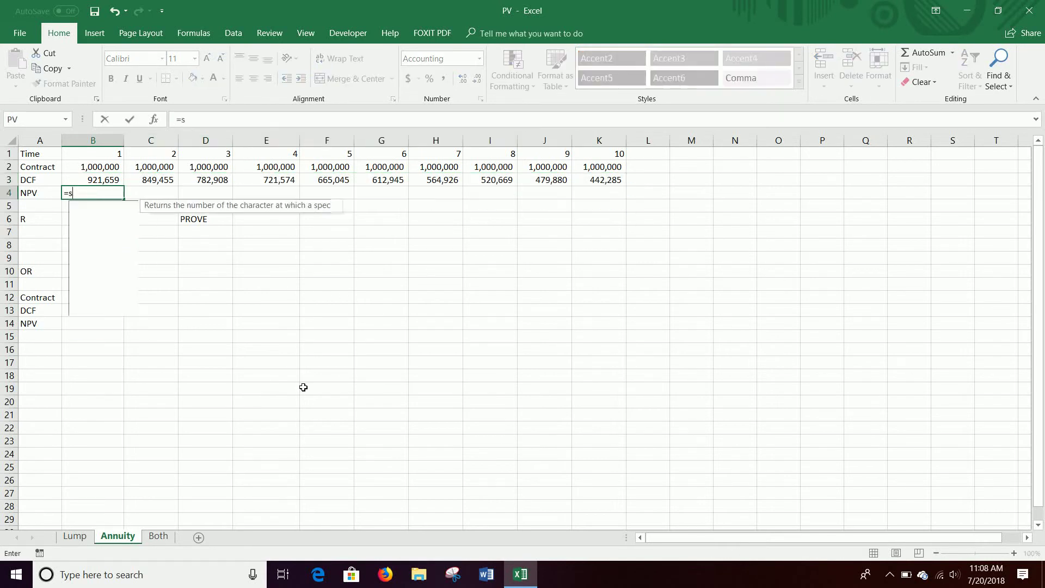
click(84, 183)
key(ctrl+shift+Right)
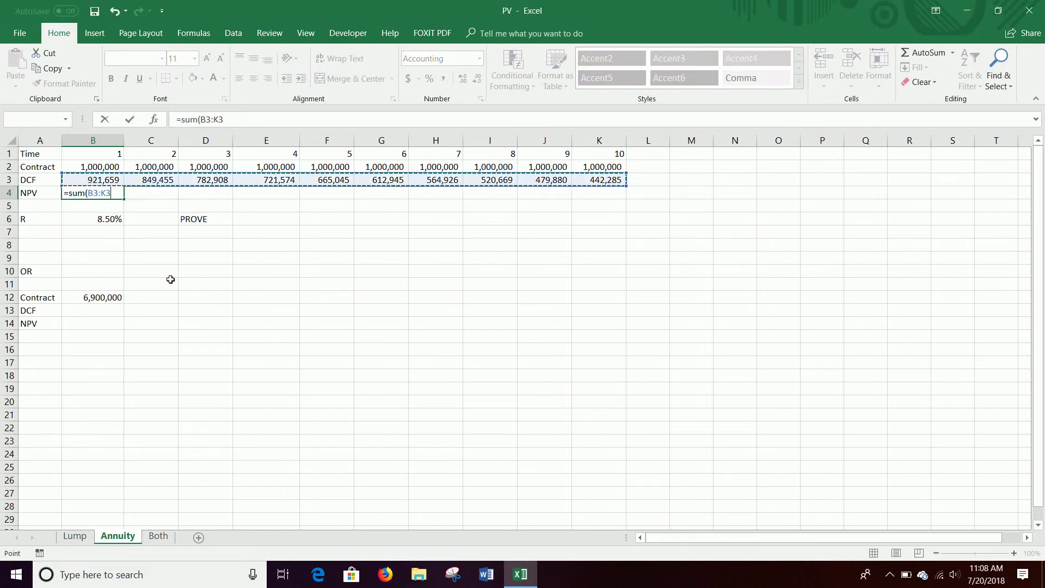
key(Return)
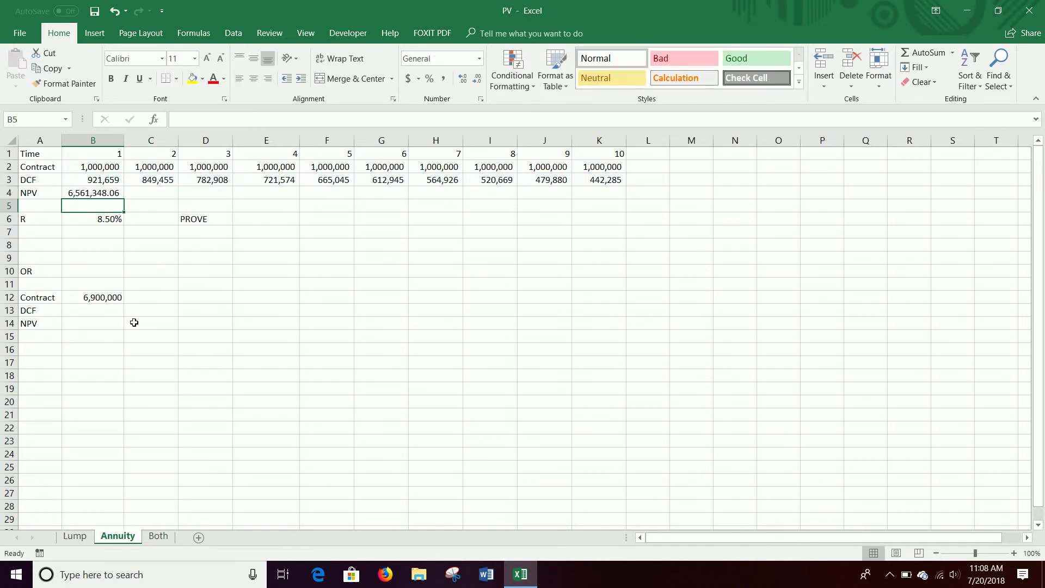
Step: Discount the 6,900,000 contract one year in B13 with =B12/(1+B6), giving 6,359,447
click(97, 312)
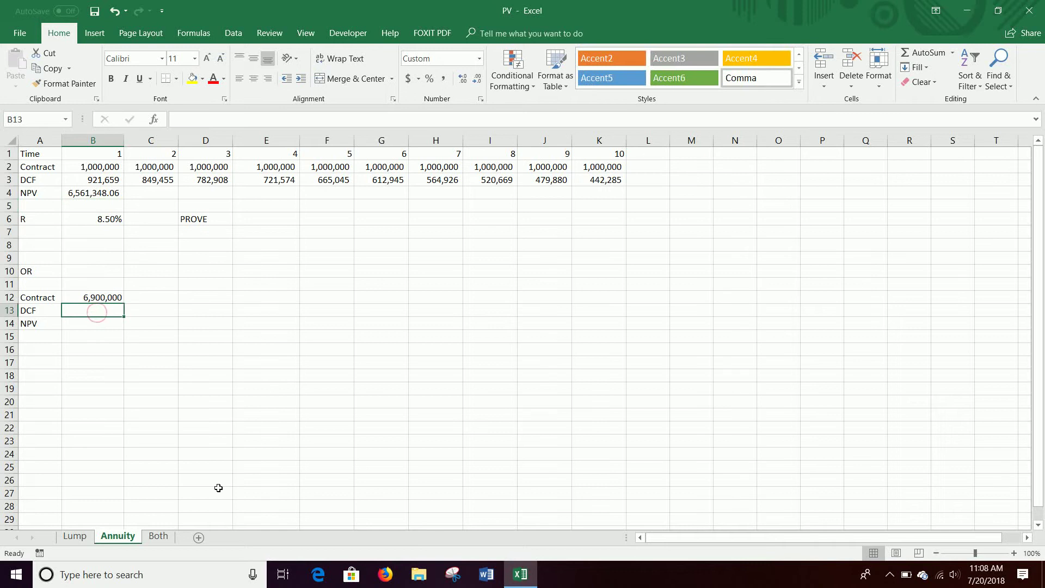
text(=B12/(1+)
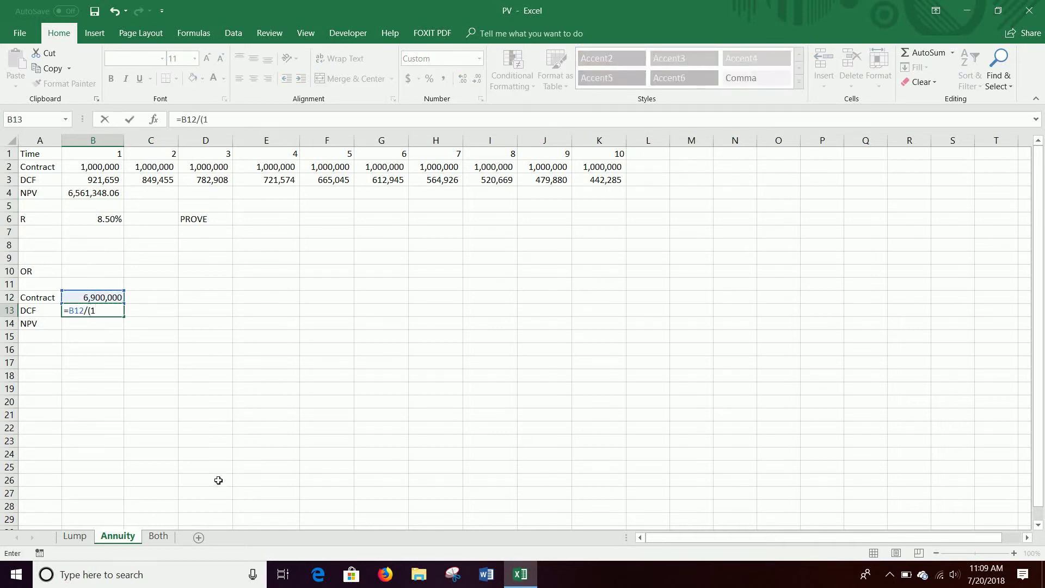
click(98, 218)
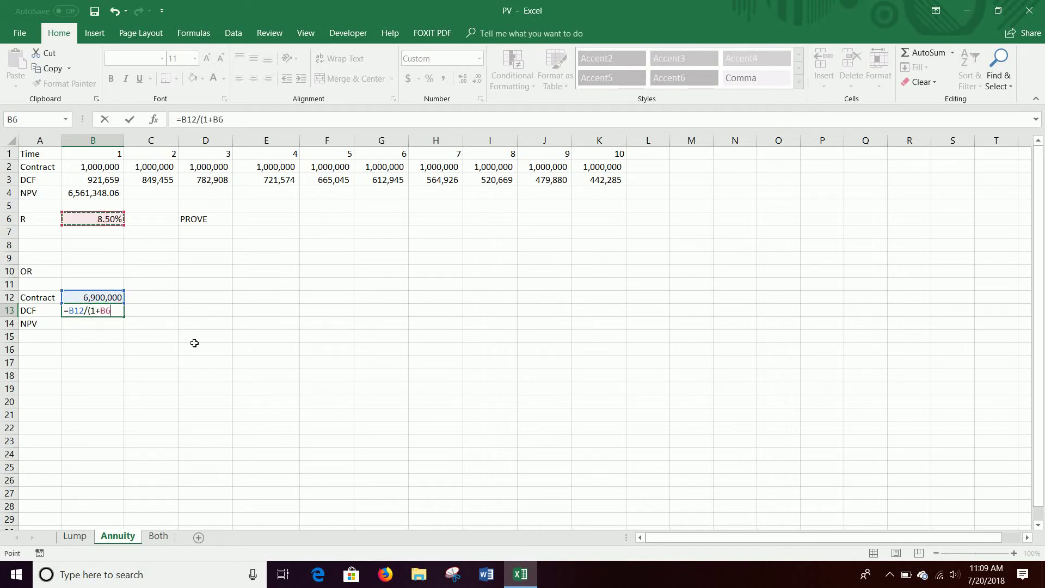
text())
key(Return)
click(96, 296)
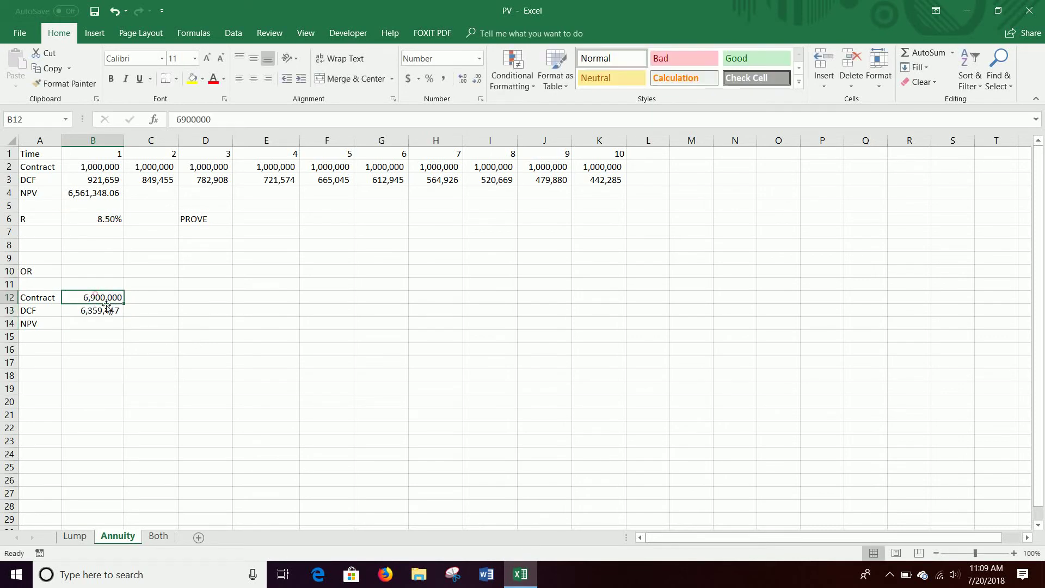
click(109, 310)
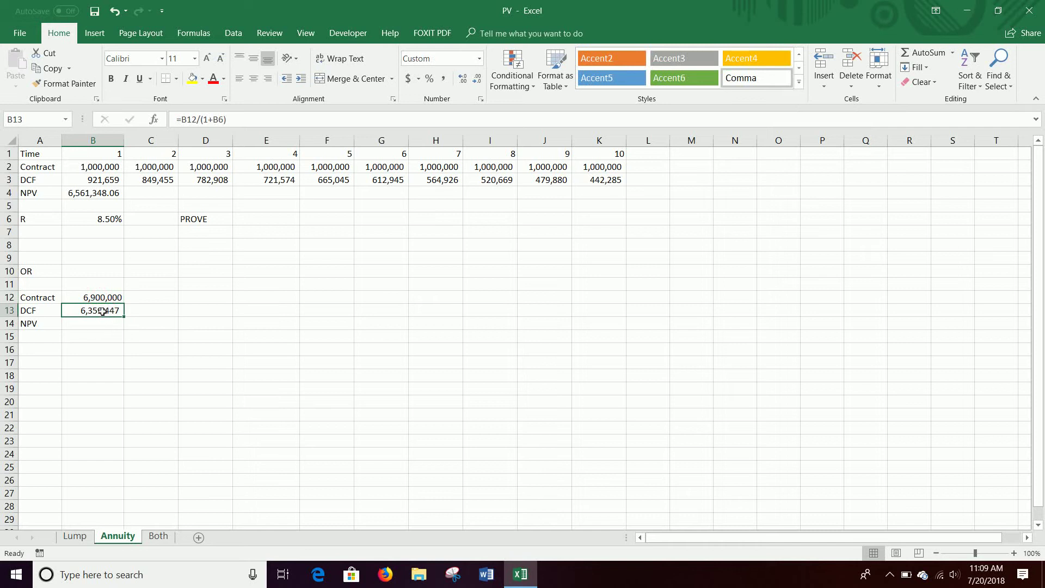
click(95, 197)
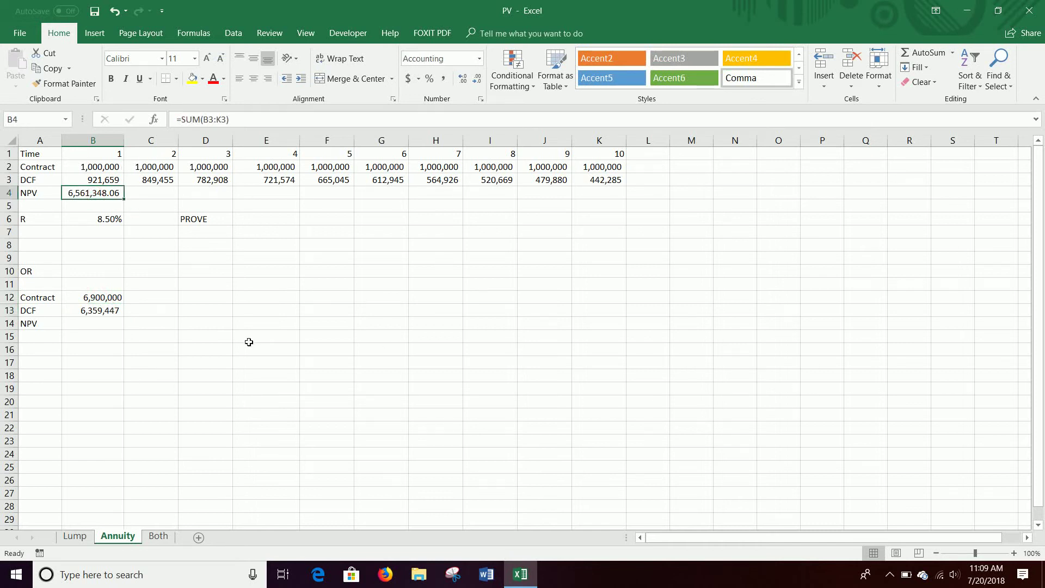
Step: Set the lump-sum NPV in B14 to =B13, showing 6,359,447
click(99, 328)
text(=)
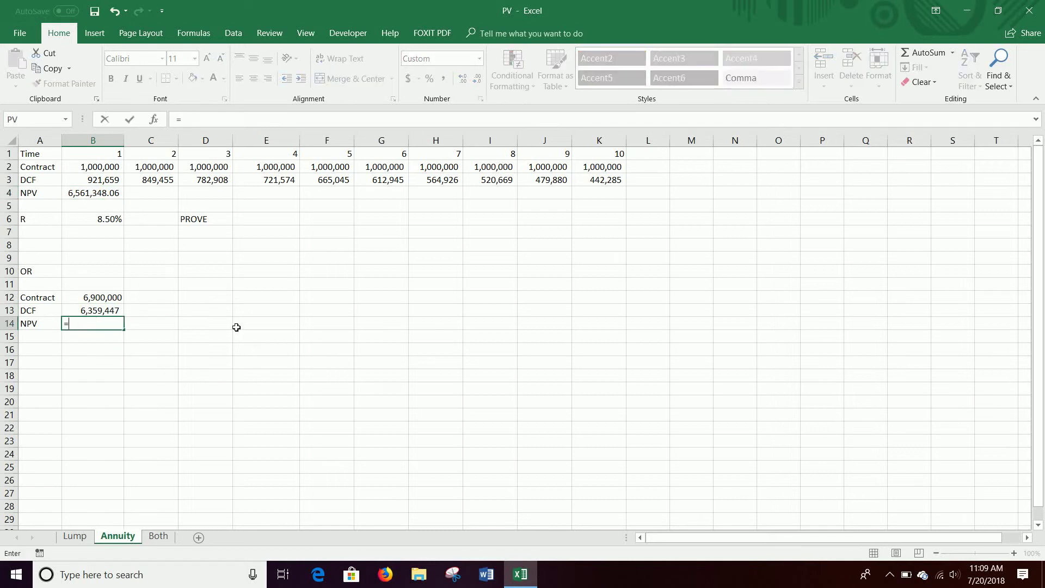
click(100, 313)
key(Return)
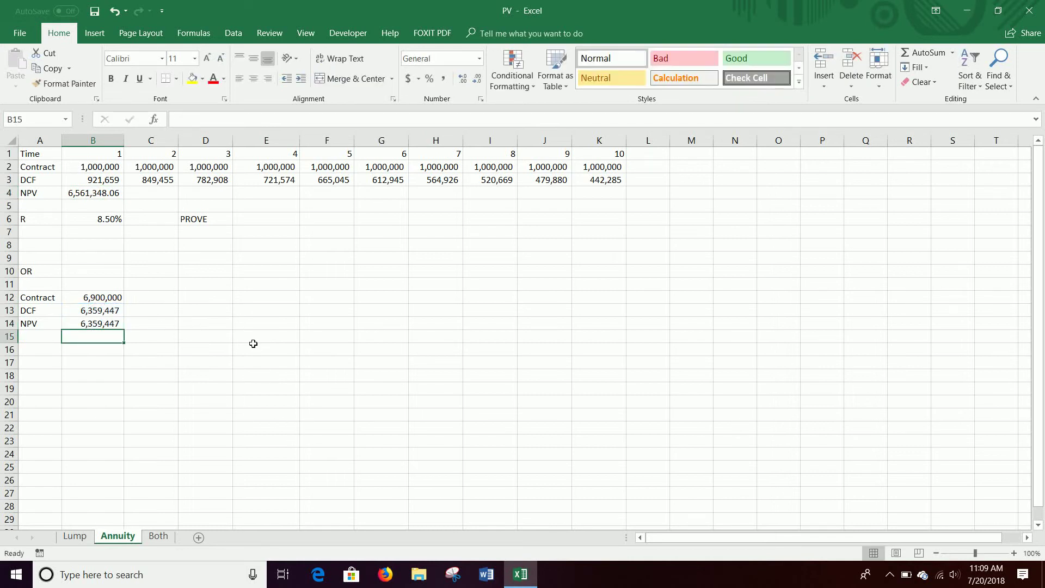
click(34, 179)
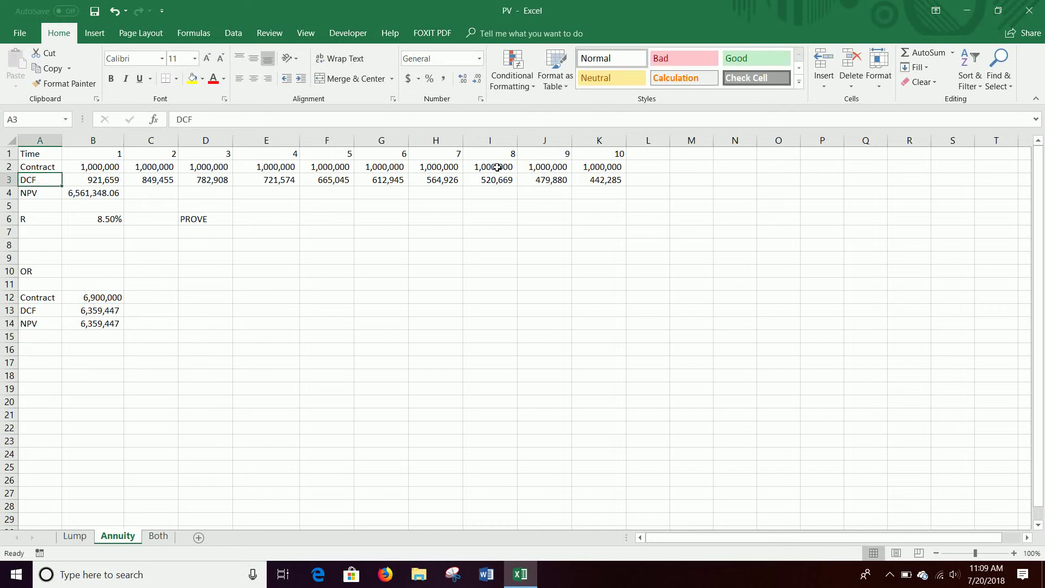
click(101, 212)
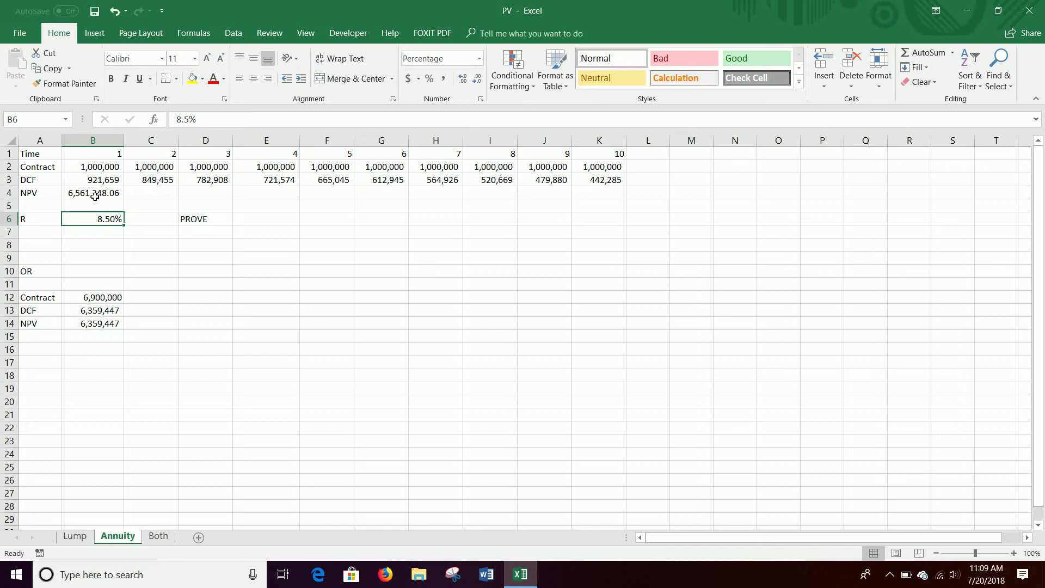
click(95, 196)
click(99, 312)
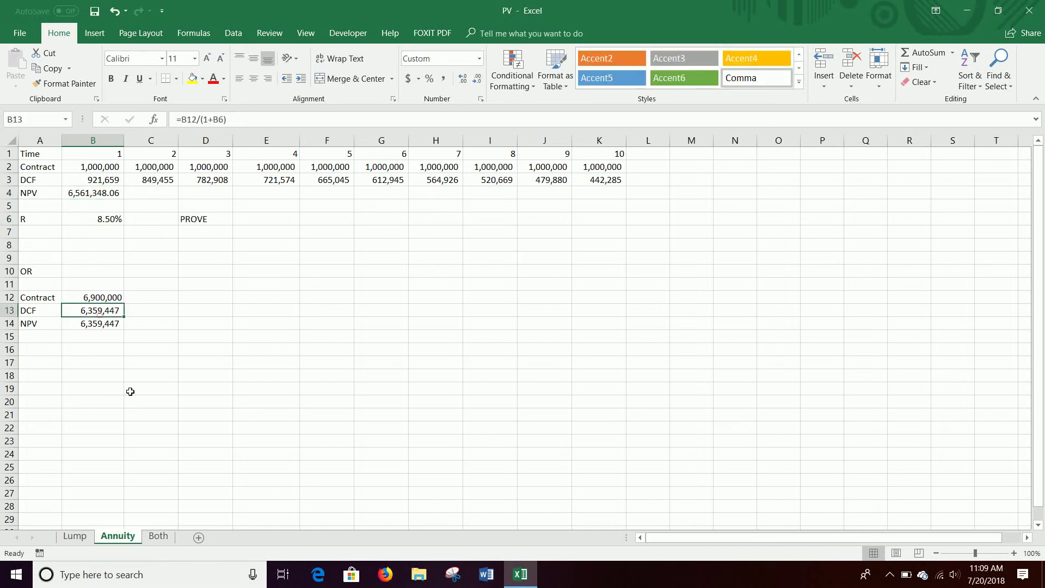
Step: On the Both sheet, check each building cash flow formula from B2 through J2
click(158, 536)
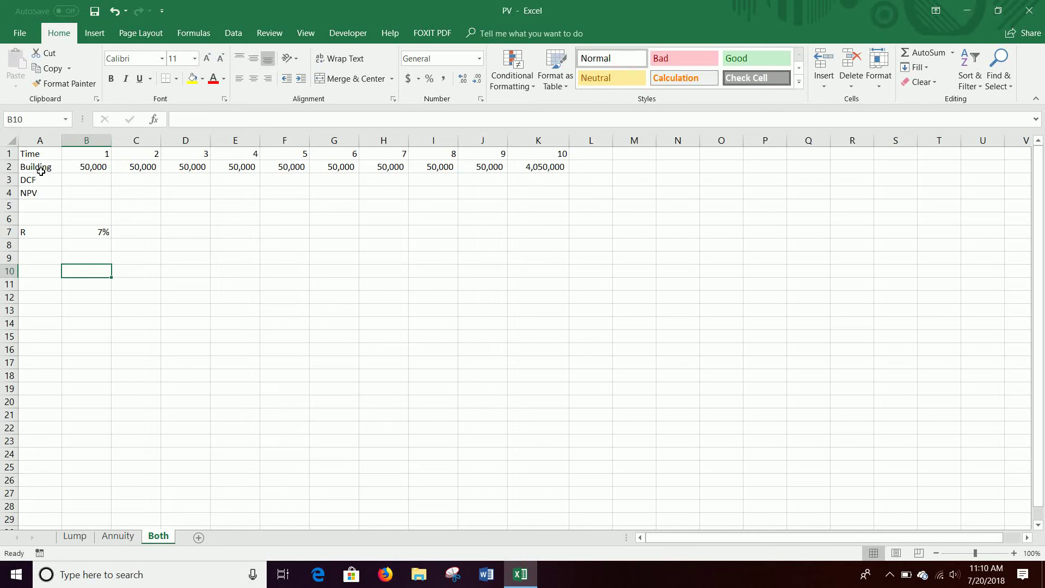
click(84, 168)
click(150, 167)
click(169, 167)
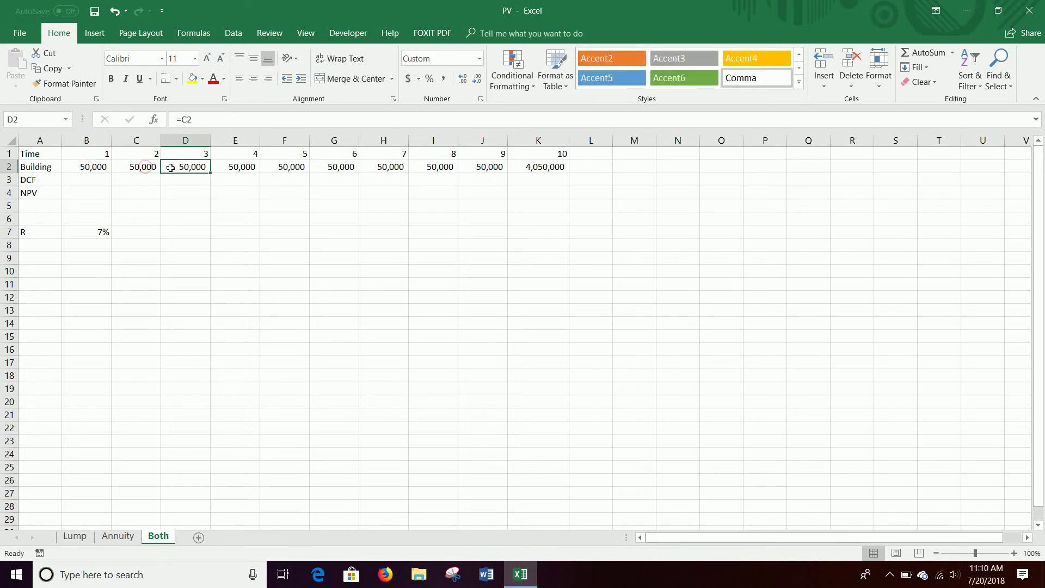
click(247, 171)
click(287, 167)
click(350, 169)
click(375, 165)
click(442, 164)
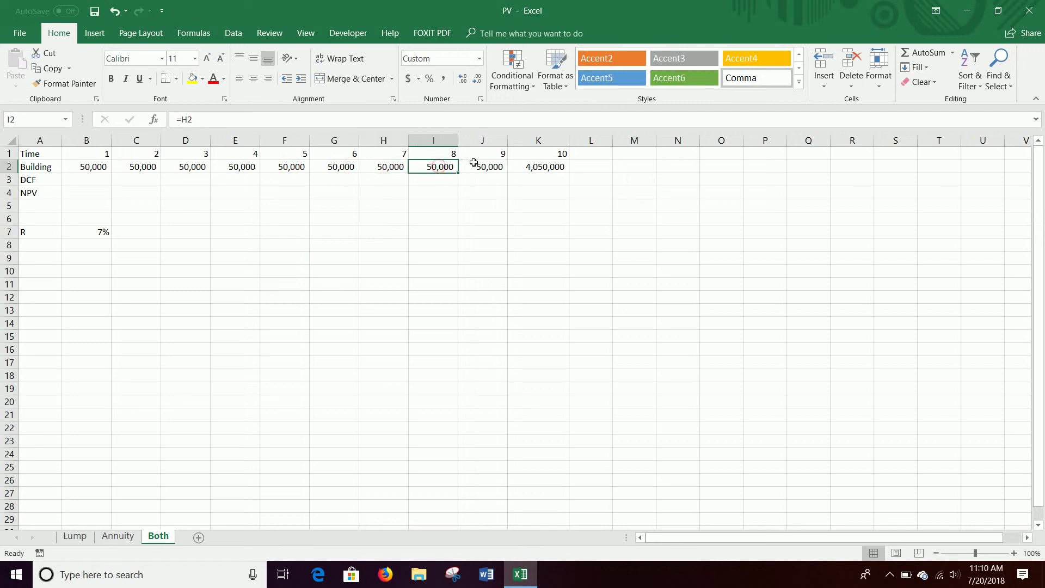
click(473, 163)
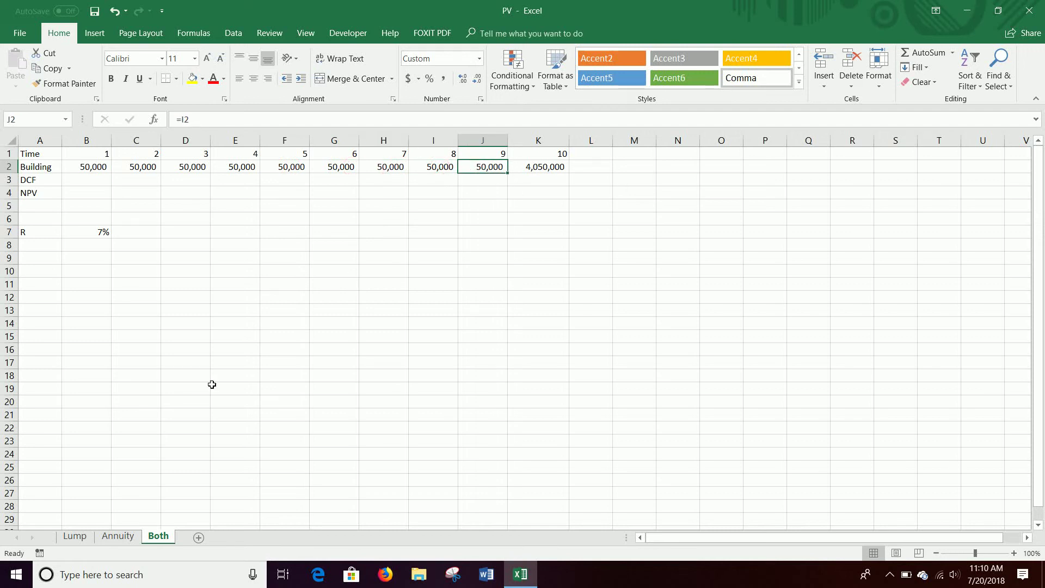
Step: On the Annuity sheet, enter =PV(B6,K1,B2,0) in E6, returning ($6,561,348.06) to match the NPV
click(116, 536)
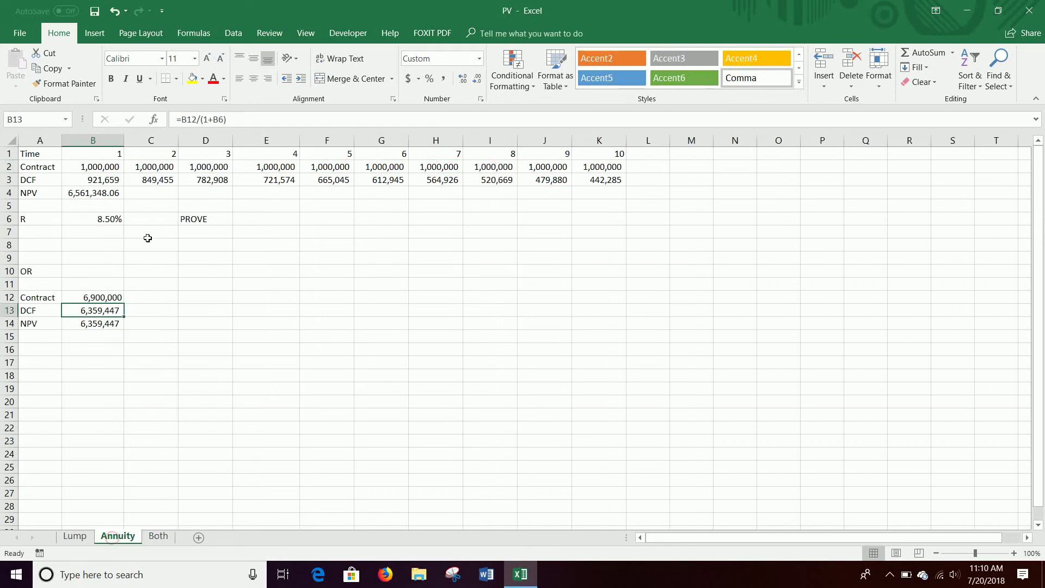
click(266, 220)
text(=)
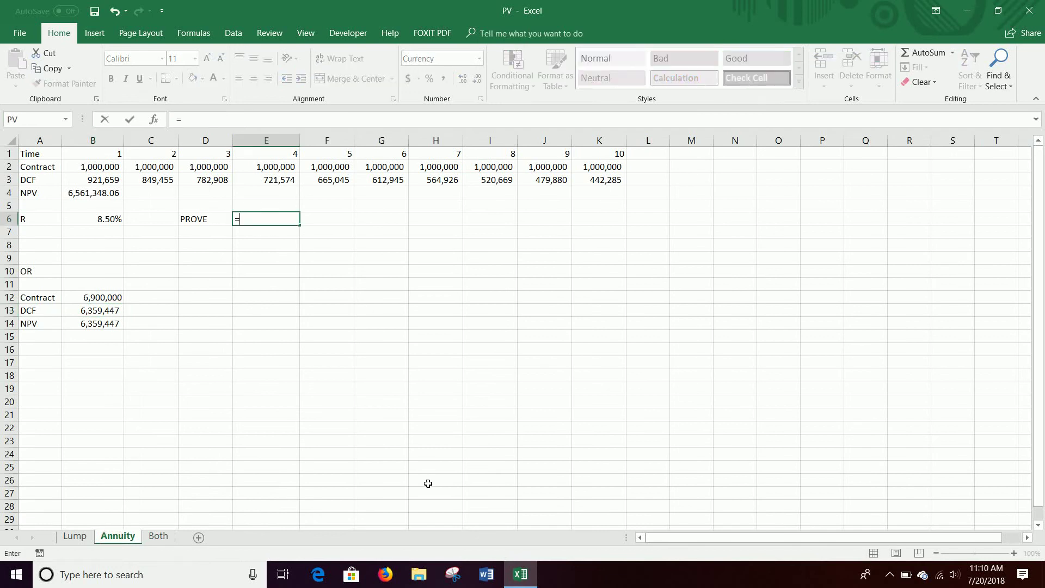
text(pv()
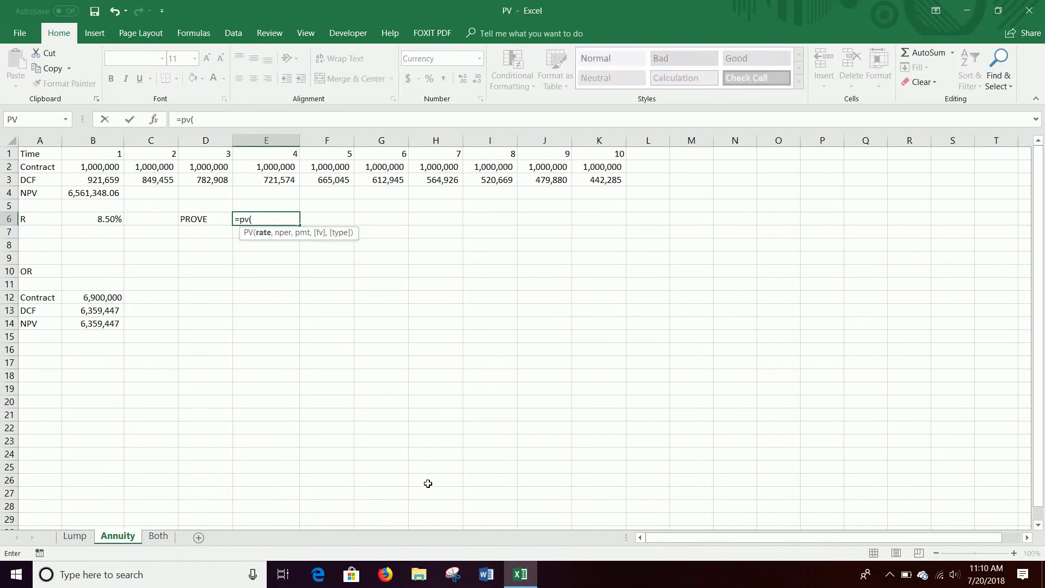
click(102, 219)
text(,)
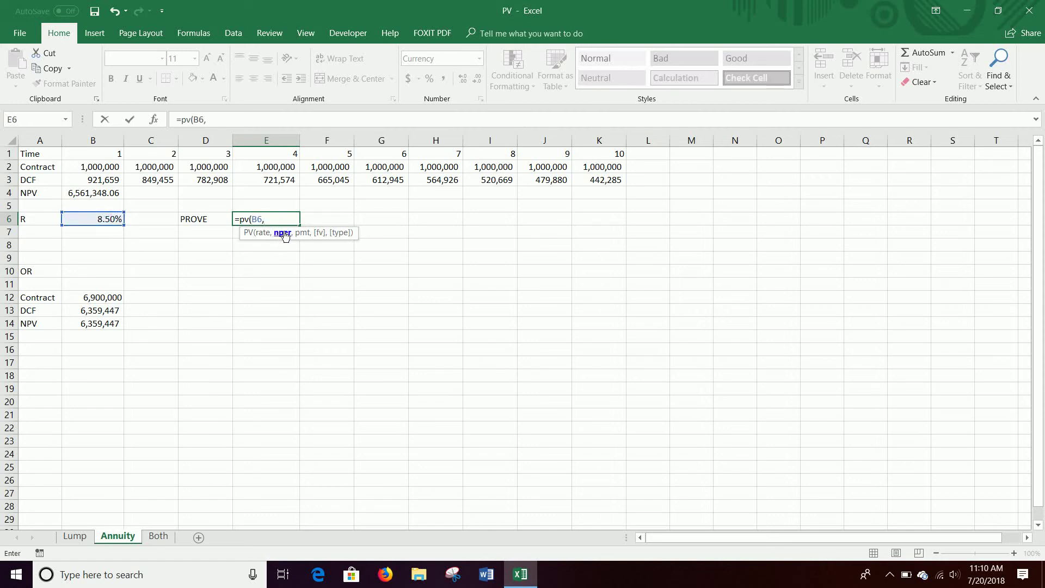
click(603, 156)
text(,)
click(103, 167)
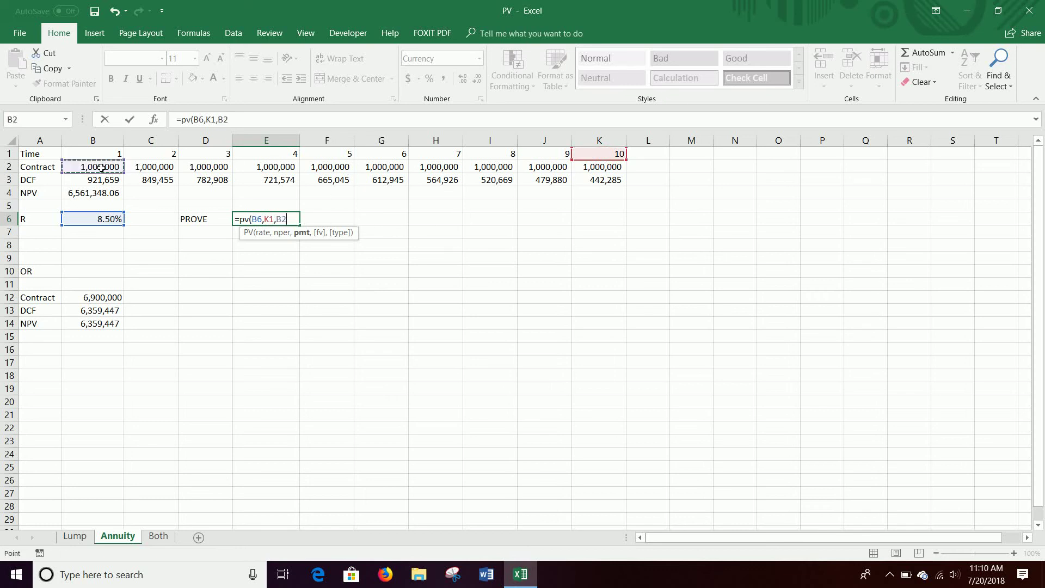
text(,0)
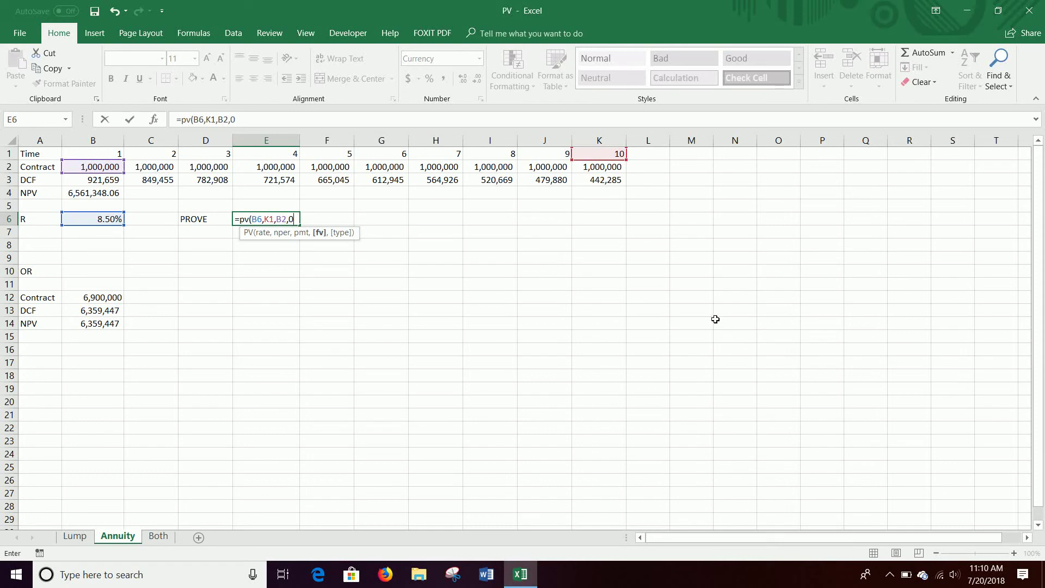
text())
key(Return)
key(Up)
click(106, 191)
click(159, 536)
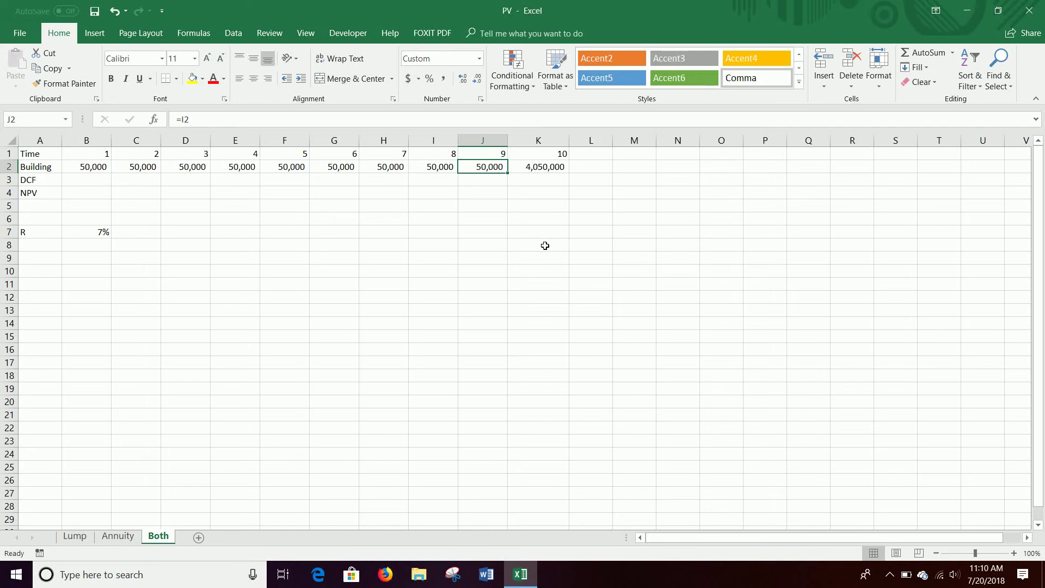
click(562, 164)
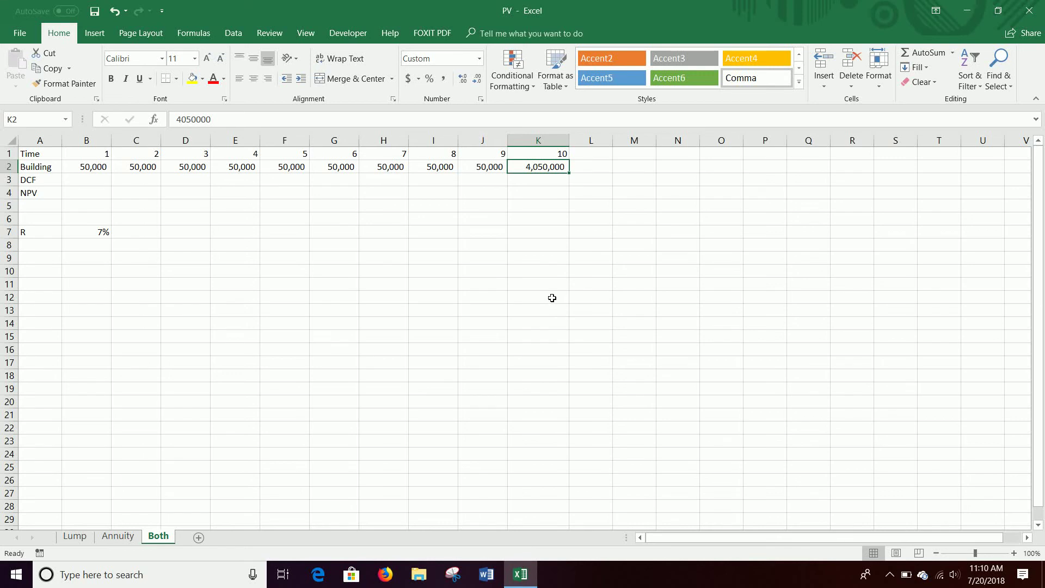
Step: Enter =B2/(1+$B$7)^B1 in B3 and fill to K3, giving 46728.972 through 2058814.633
click(66, 175)
text(=)
key(Up)
text(()
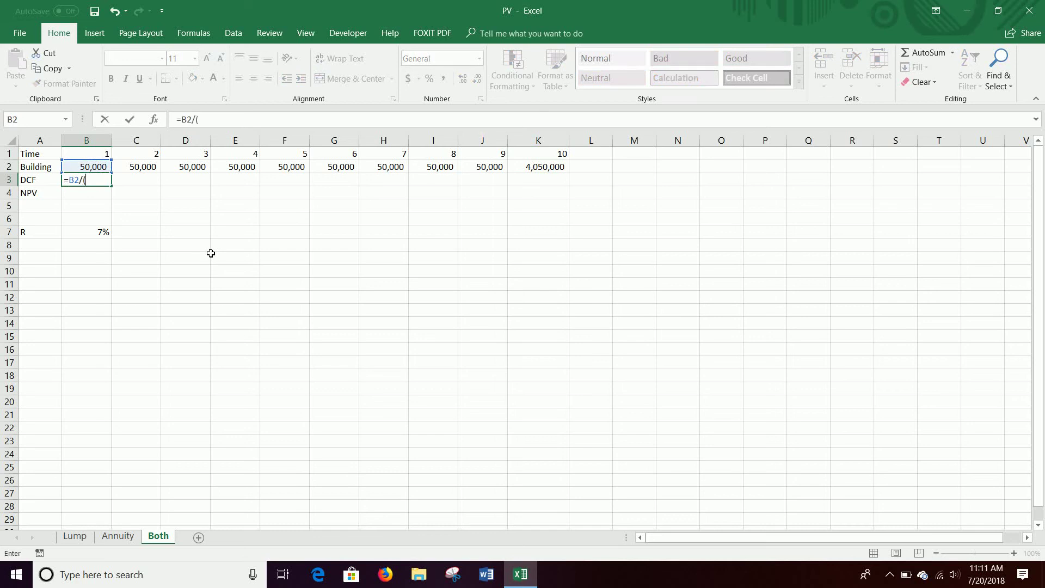
text(1+)
click(86, 231)
key(F4)
text()^)
click(93, 154)
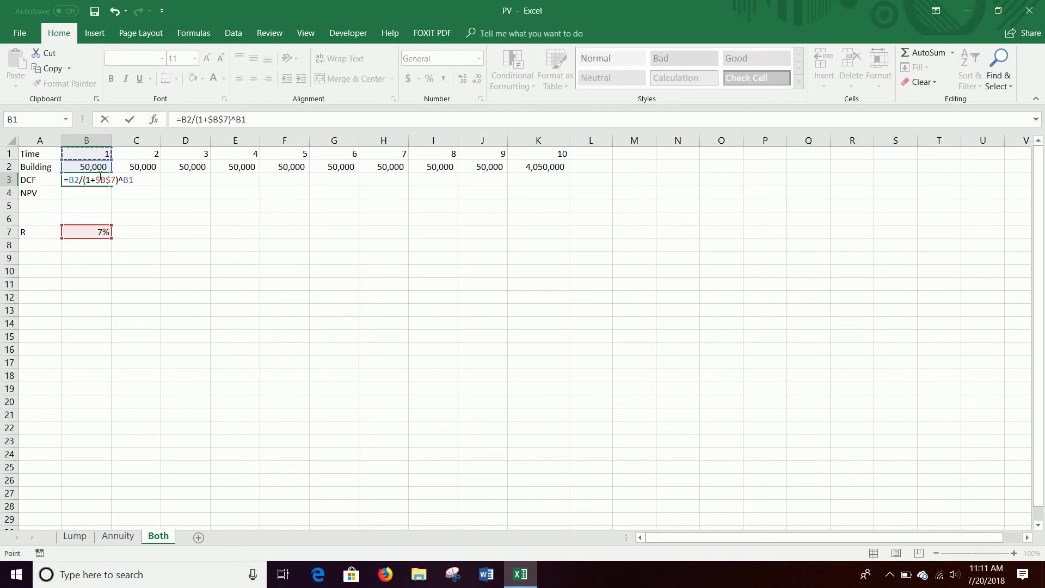
key(Return)
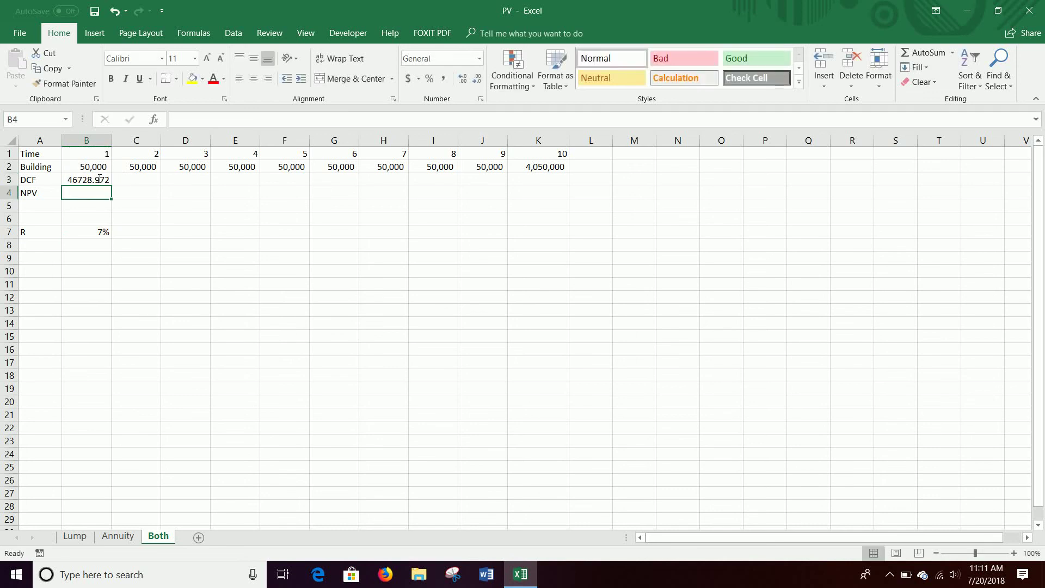
click(98, 179)
drag(111, 185, 550, 235)
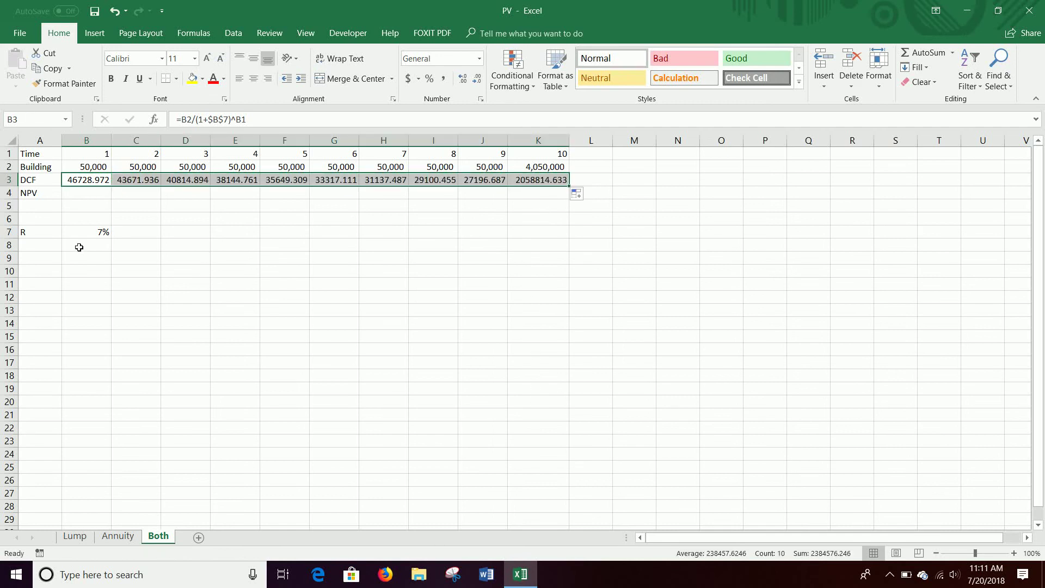
Step: Enter =SUM(B3:K3) in B4 to total the discounted cash flows as the NPV
click(83, 191)
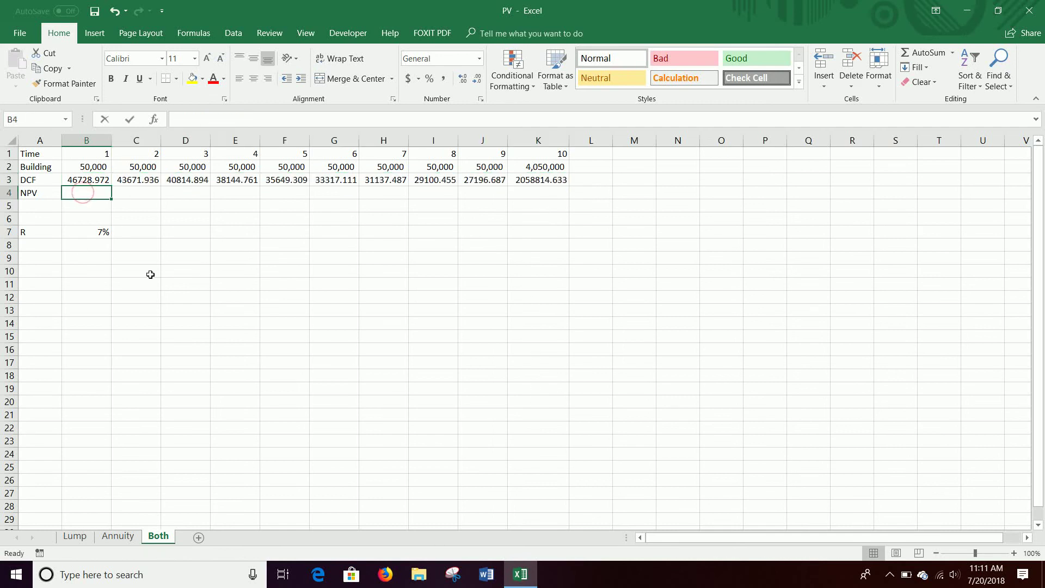
text(=sum()
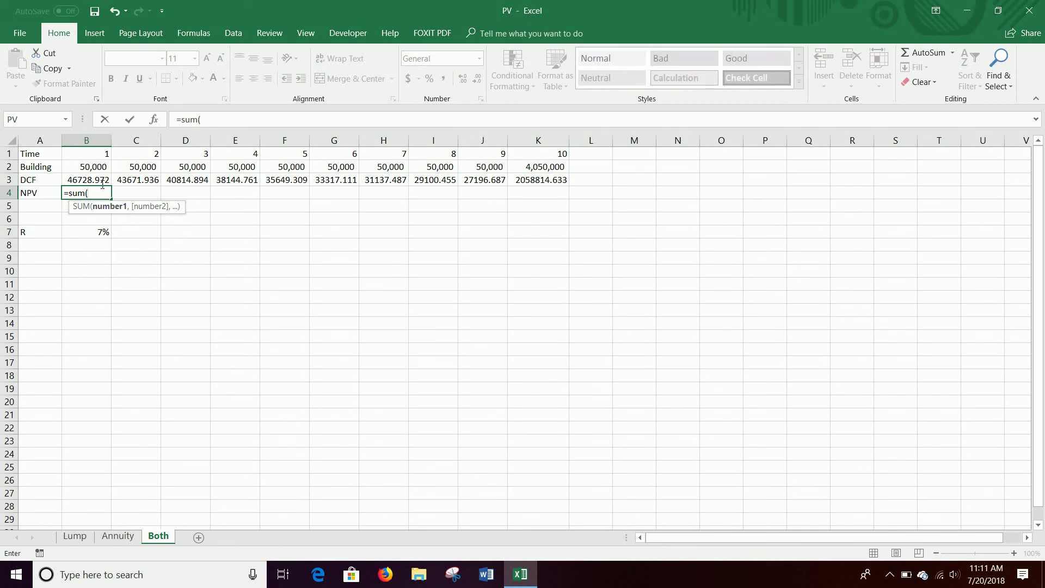
drag(100, 181, 99, 182)
key(Return)
Step: Format the NPV in Comma Style with no decimals, showing 2,384,576
click(92, 189)
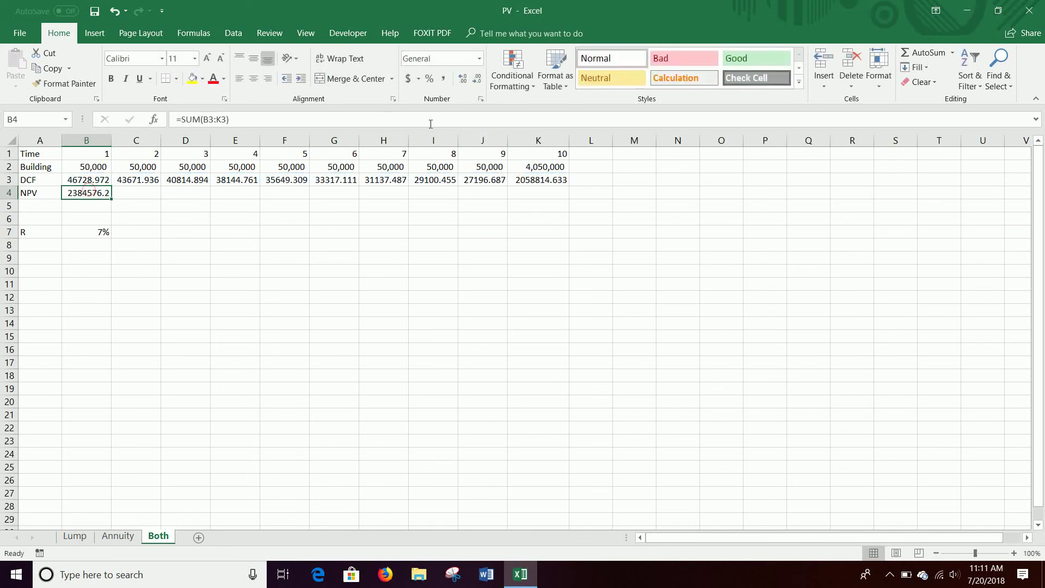
click(443, 78)
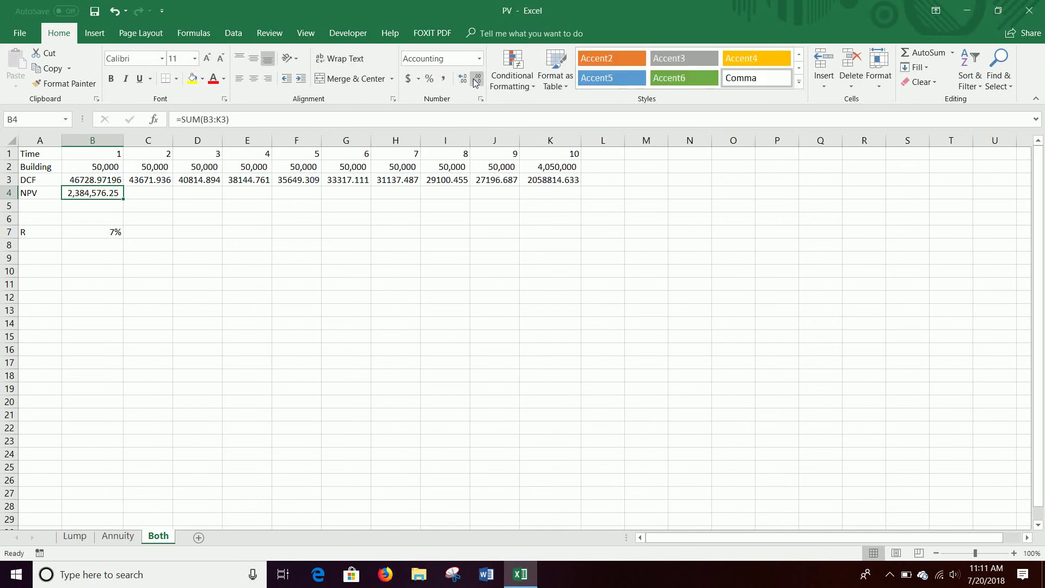
click(476, 80)
click(475, 80)
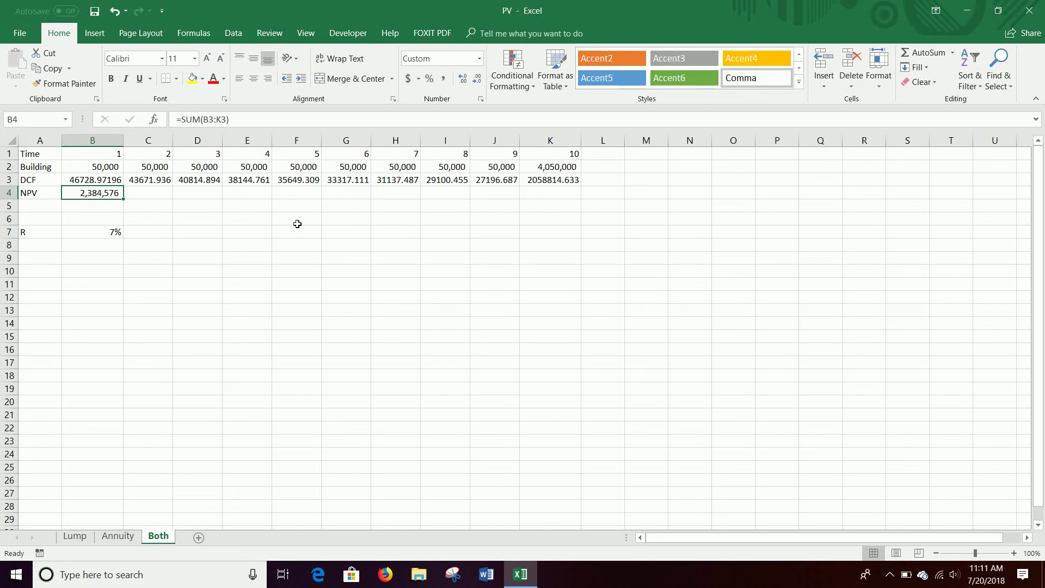
click(95, 229)
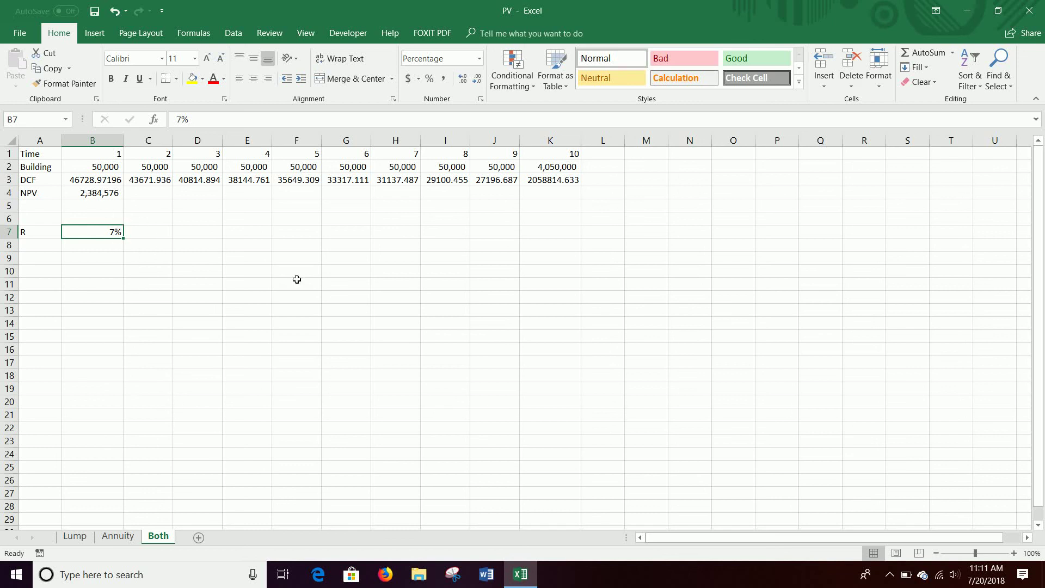
Step: Enter the PV check =PV(B7,K1,B2,4000000) in E7, returning ($2,384,576.25)
click(236, 232)
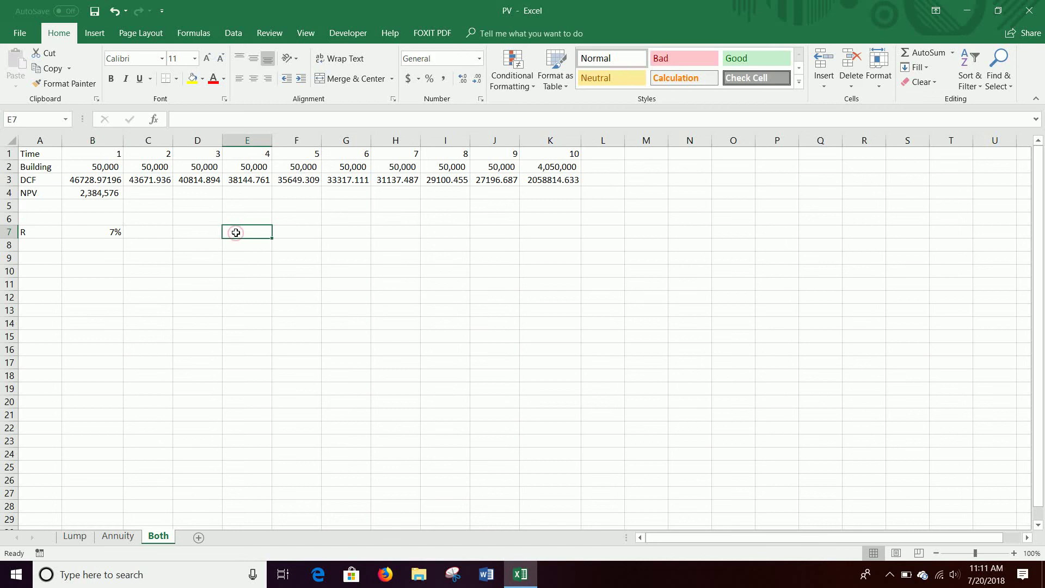
text(=pv()
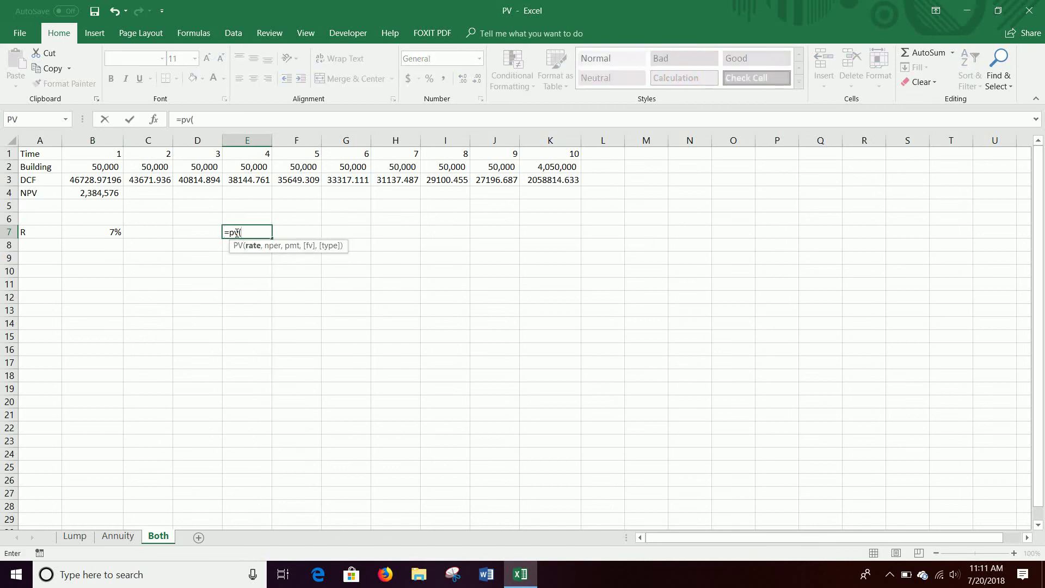
click(98, 232)
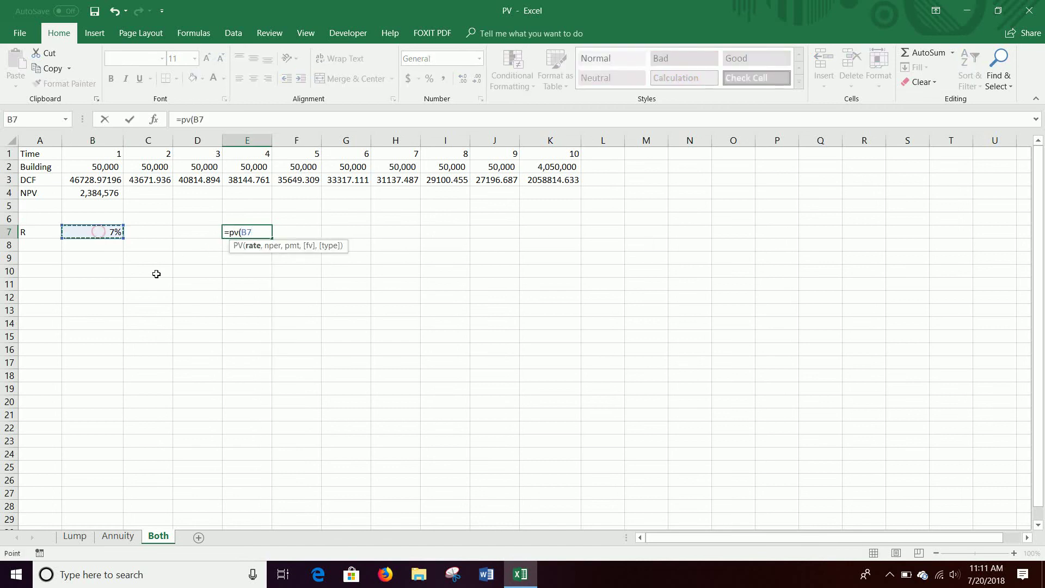
text(,)
click(572, 154)
text(,)
click(109, 165)
text(,4000000)
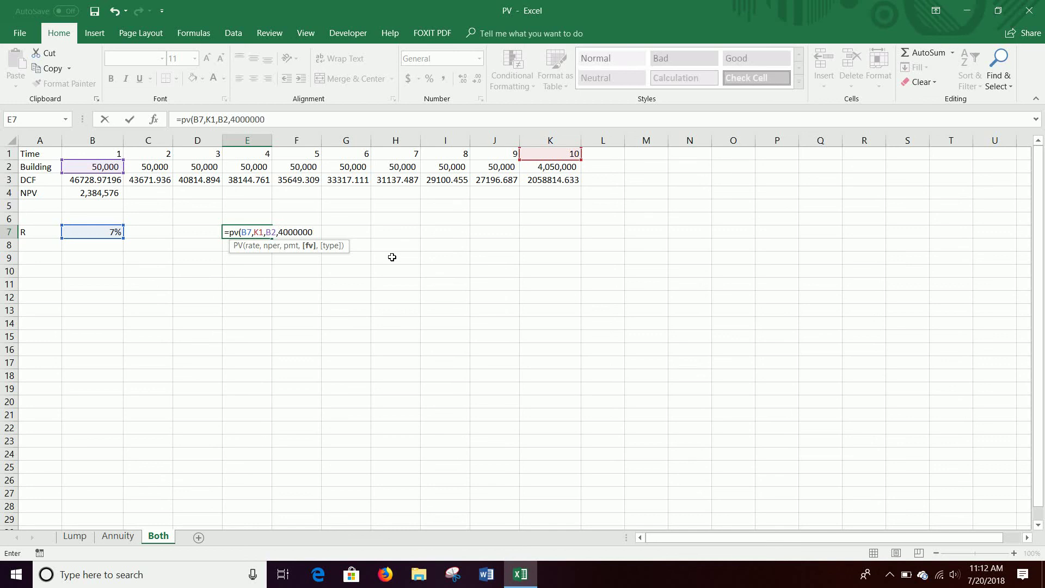
text())
key(Return)
Step: Compare the E7 PV check result against the NPV total in B4
click(243, 234)
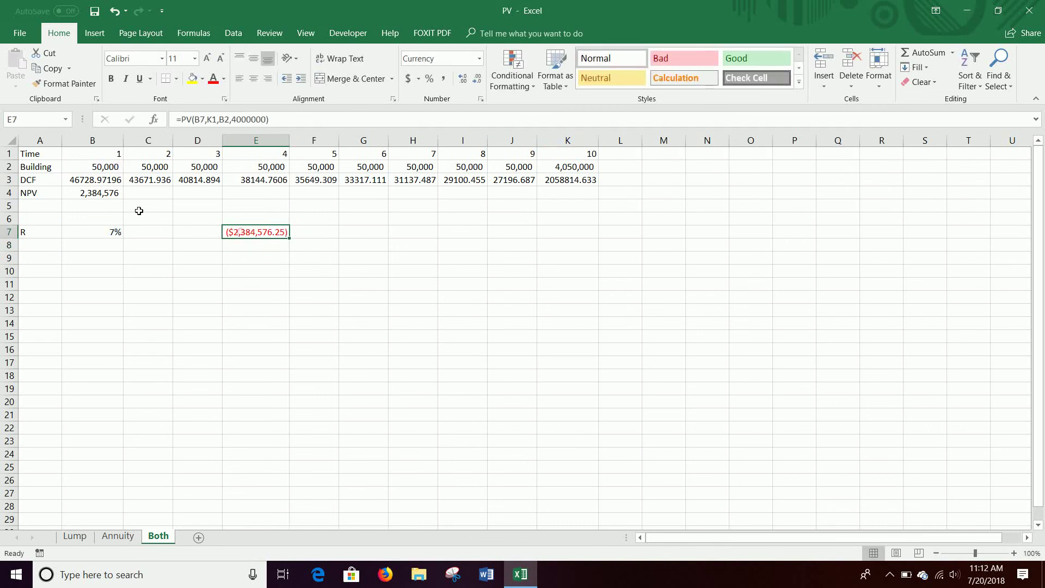
click(94, 193)
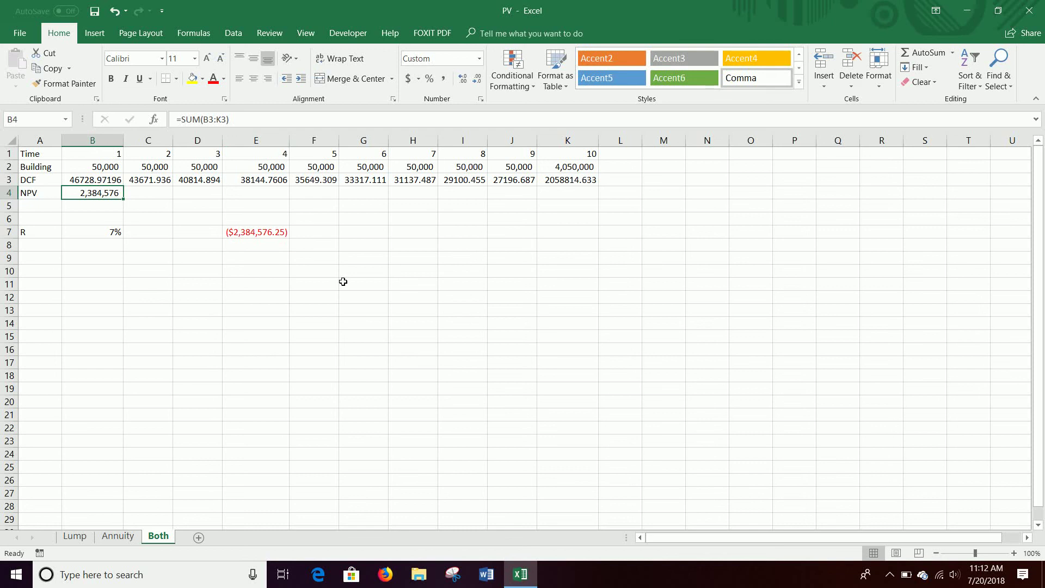
click(889, 575)
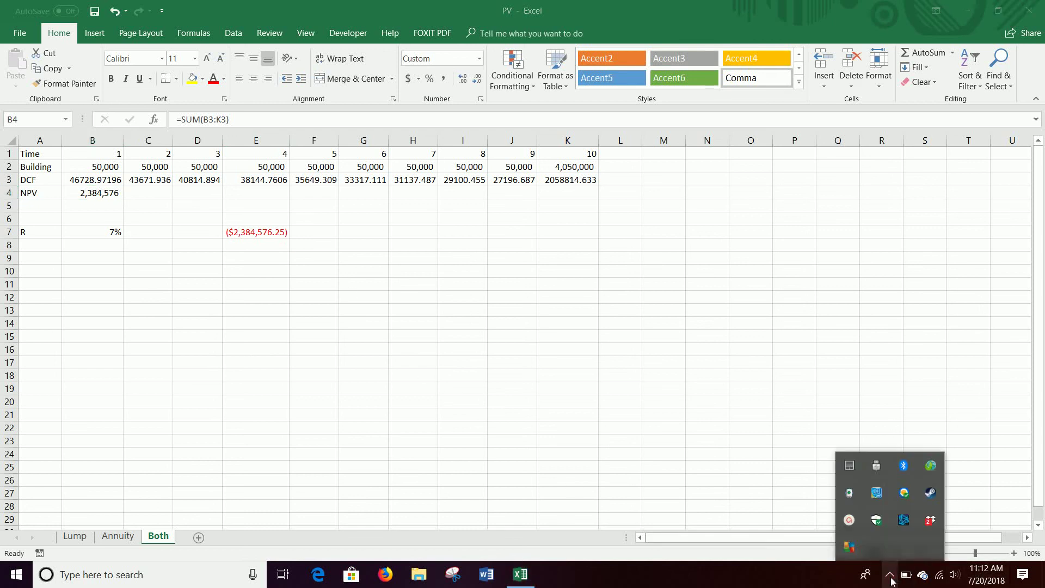
click(850, 520)
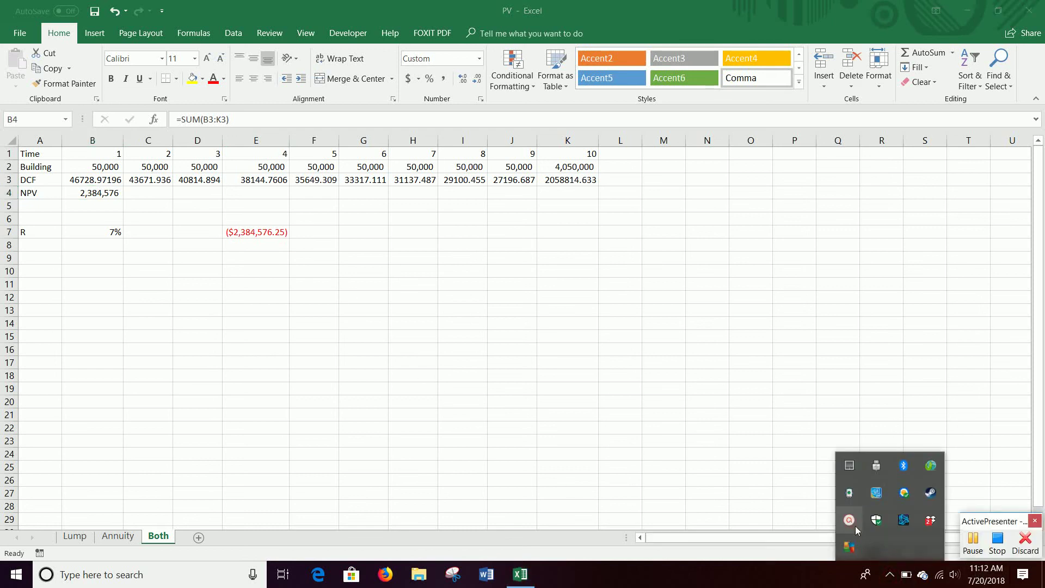